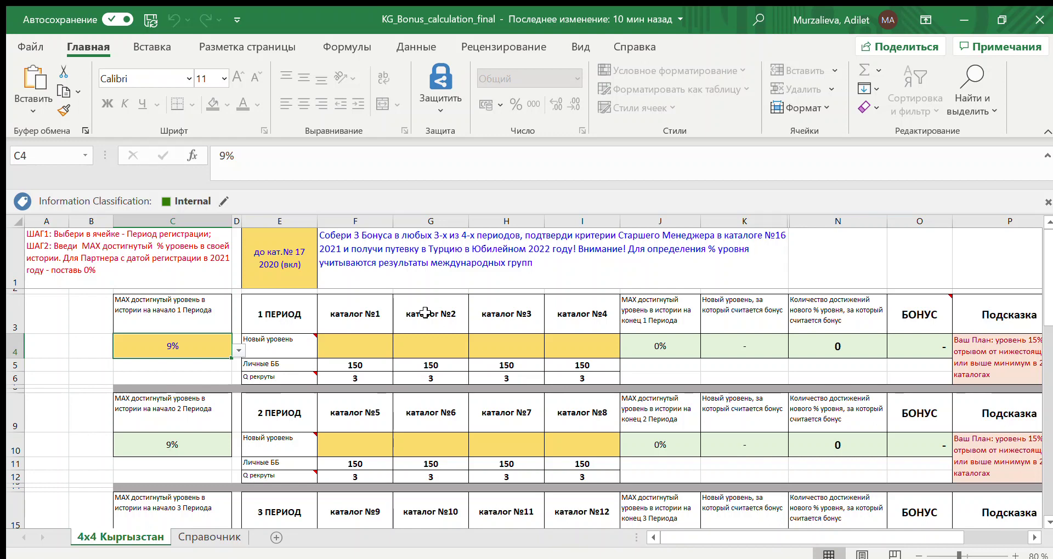
# Set the maximum level reached at the start of period 1 to 6% in cell C4.
pyautogui.click(186, 251)
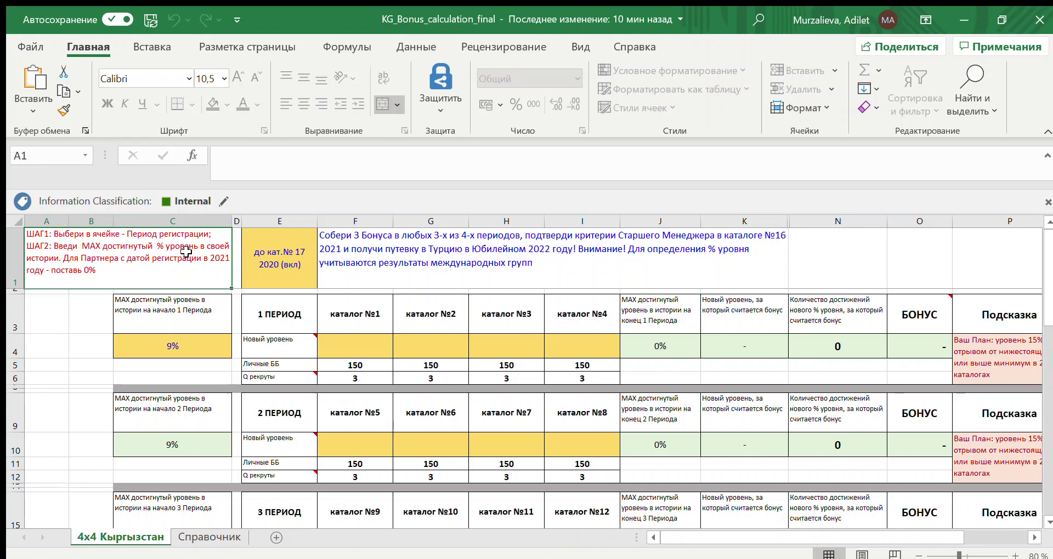
pyautogui.click(193, 315)
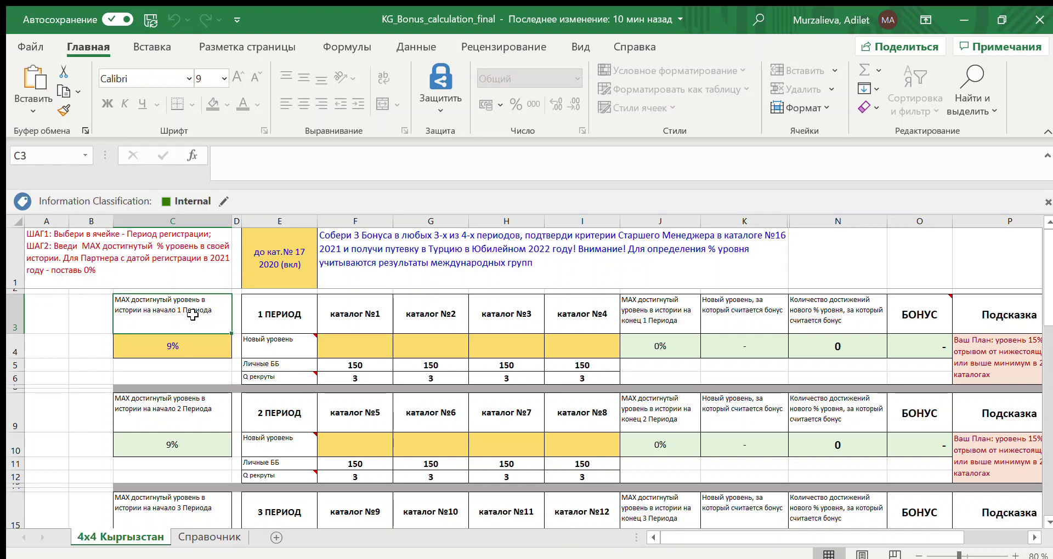
pyautogui.click(183, 349)
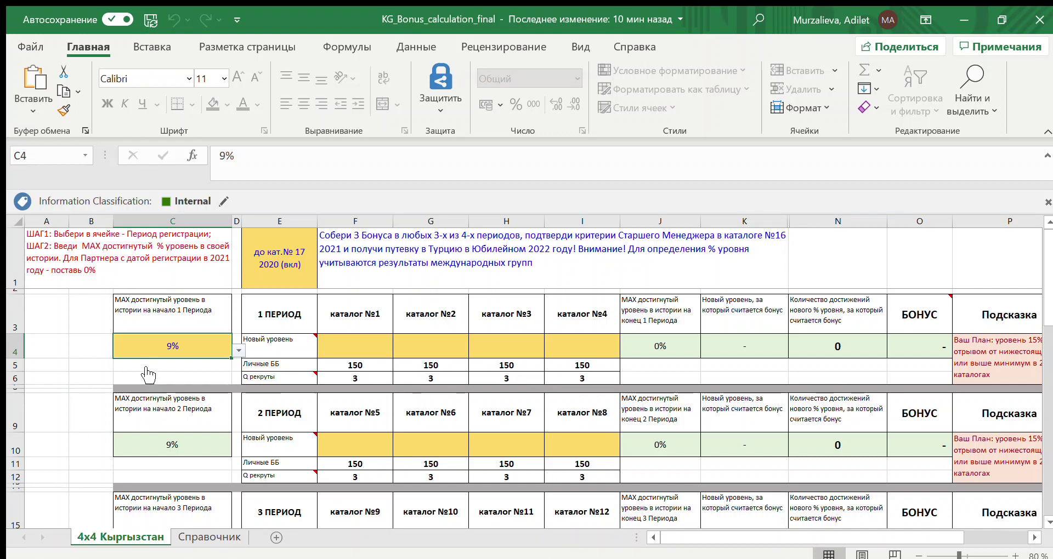
pyautogui.write('3')
pyautogui.hotkey('ctrl', 'Return')
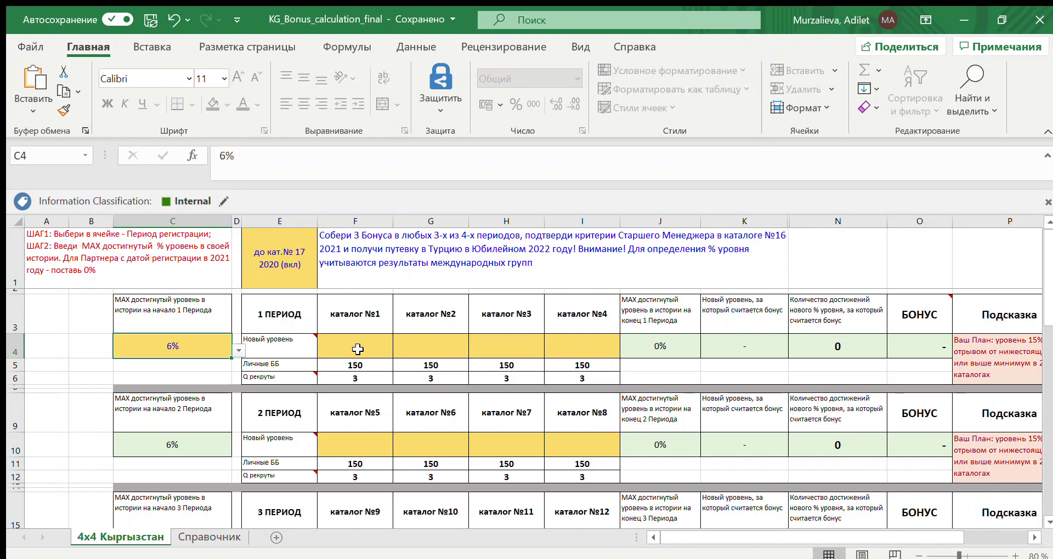
# Set the new level (Новый уровень) of period 1 to 15% for both каталог №1 and каталог №2.
pyautogui.click(985, 354)
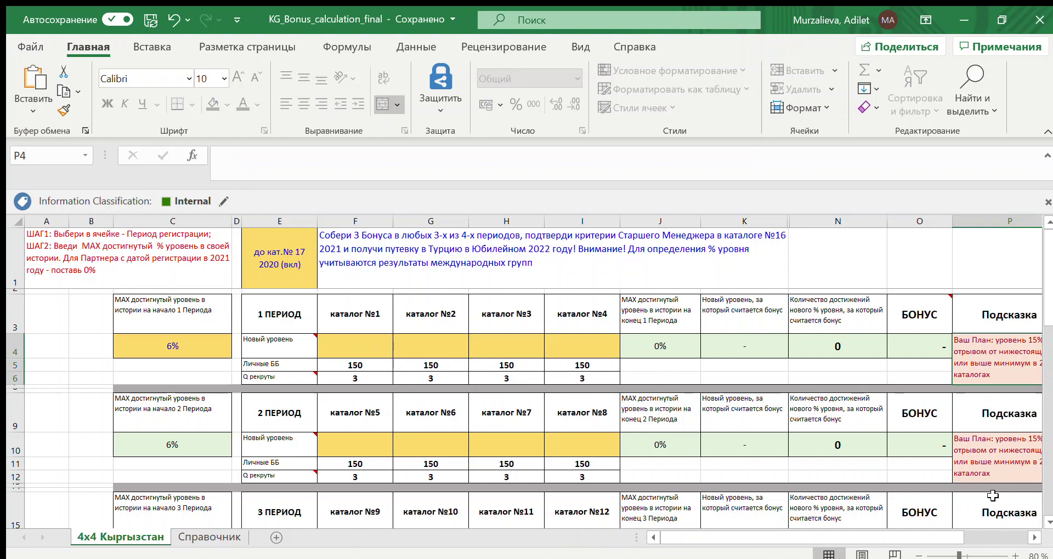
pyautogui.click(1035, 538)
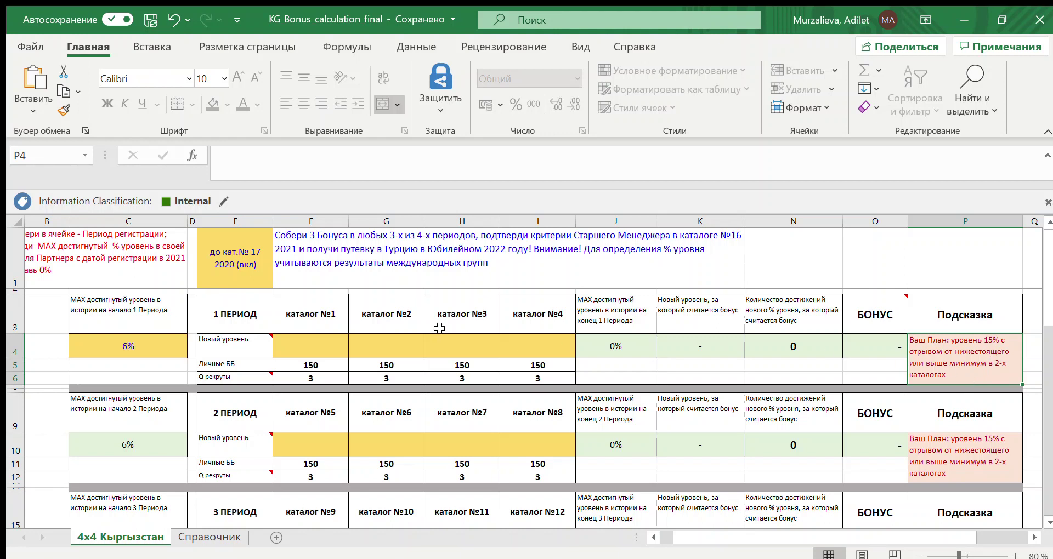
pyautogui.click(303, 344)
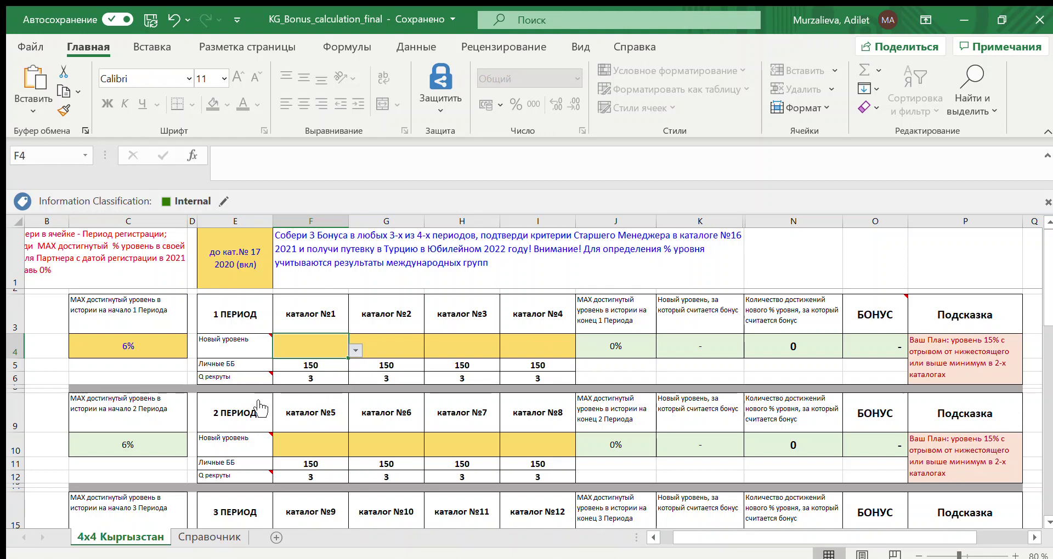
pyautogui.write('15')
pyautogui.click(398, 348)
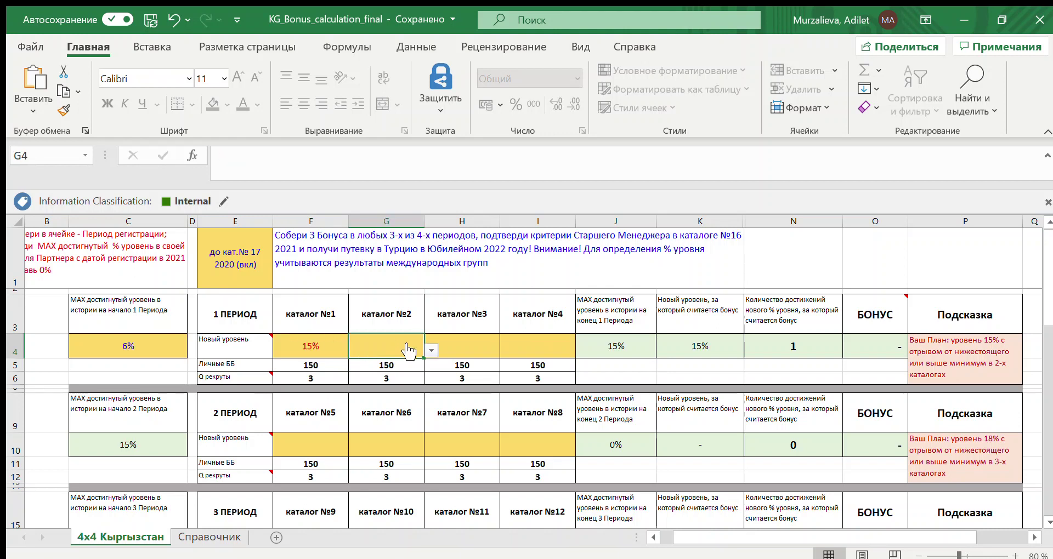
pyautogui.write('15')
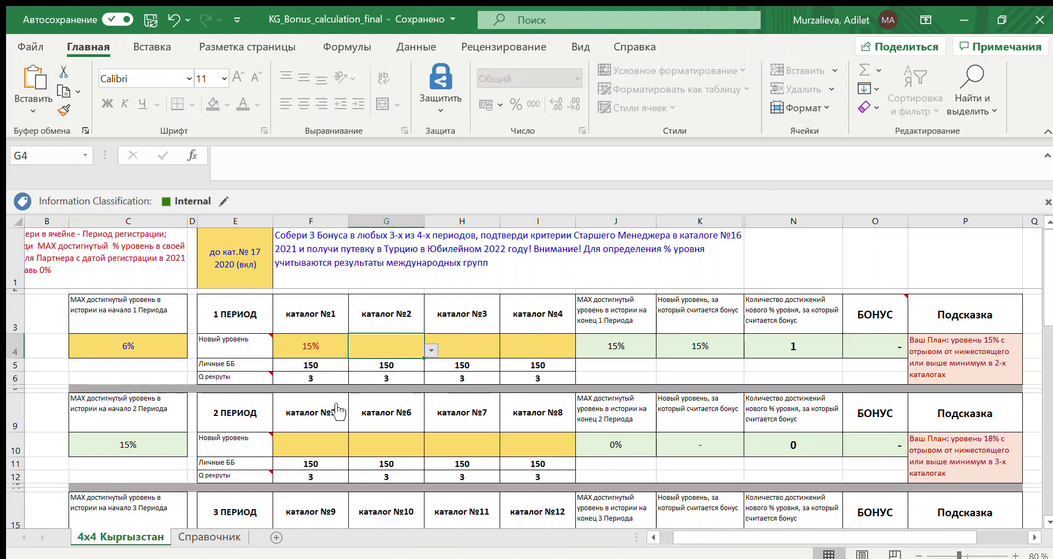
pyautogui.hotkey('ctrl', 'Return')
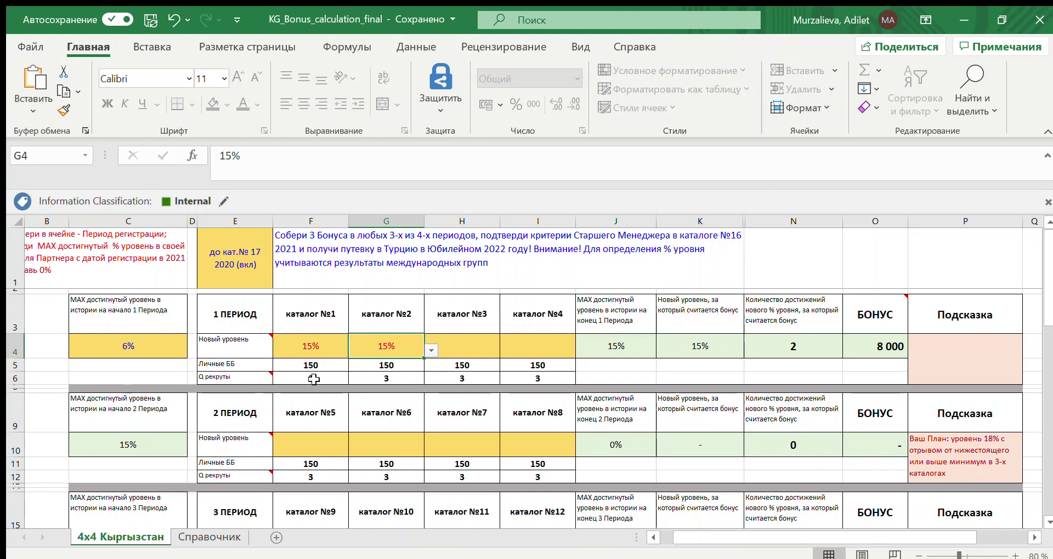
# Review the Q рекруты and Личные ББ values for catalogues №1 to №4 and the period 1 bonus.
pyautogui.click(315, 378)
pyautogui.click(364, 382)
pyautogui.click(456, 379)
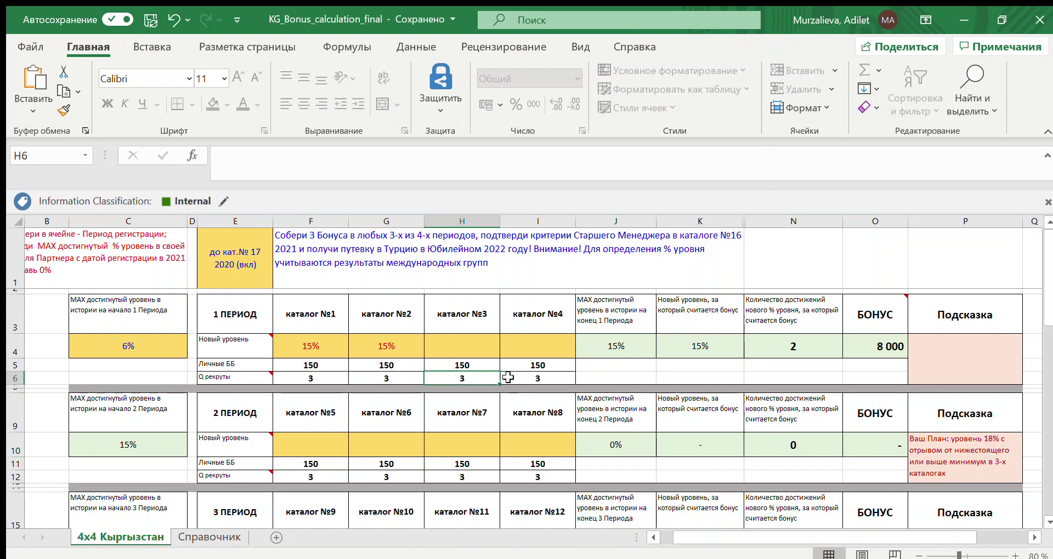
pyautogui.click(524, 379)
pyautogui.click(330, 364)
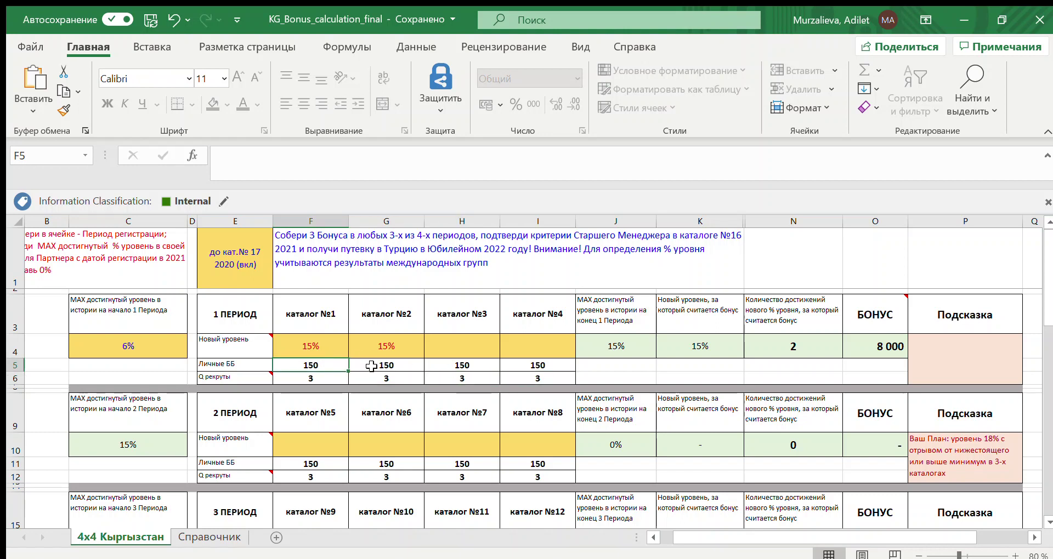
pyautogui.click(371, 366)
pyautogui.click(442, 363)
pyautogui.click(525, 367)
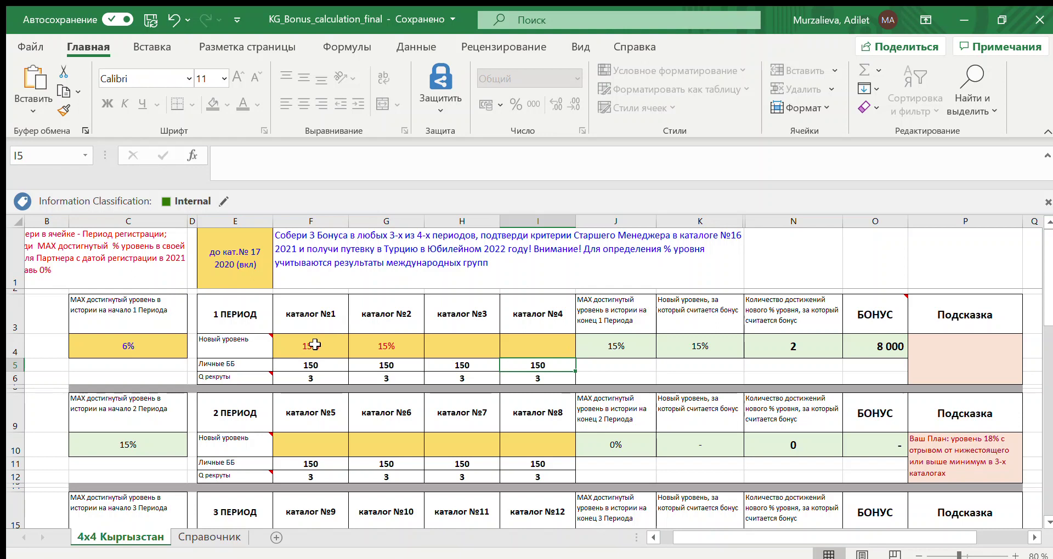
pyautogui.click(872, 344)
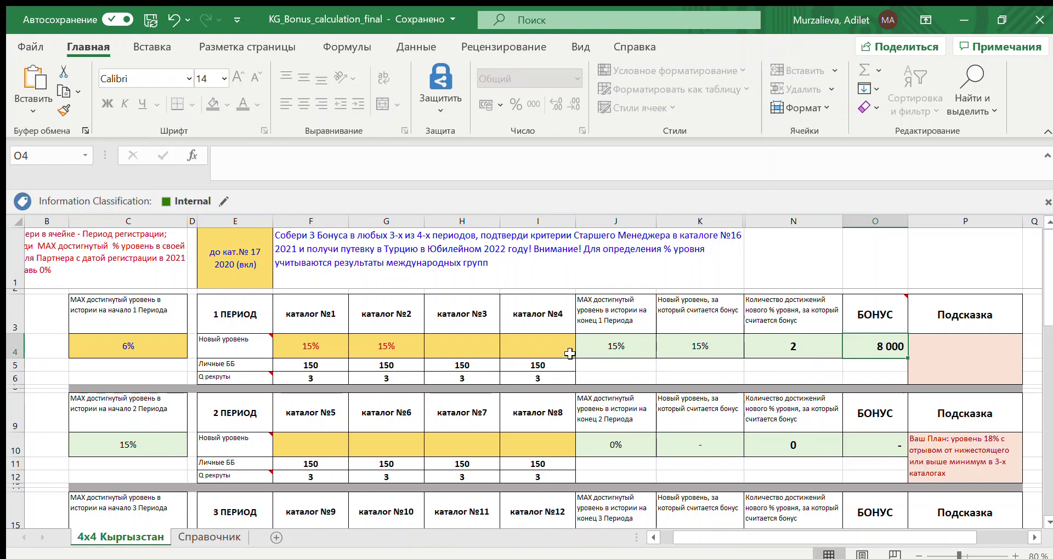
# Set the new level of period 1 to 18% for каталог №3 and каталог №4, and check the bonus and hint cells.
pyautogui.click(480, 347)
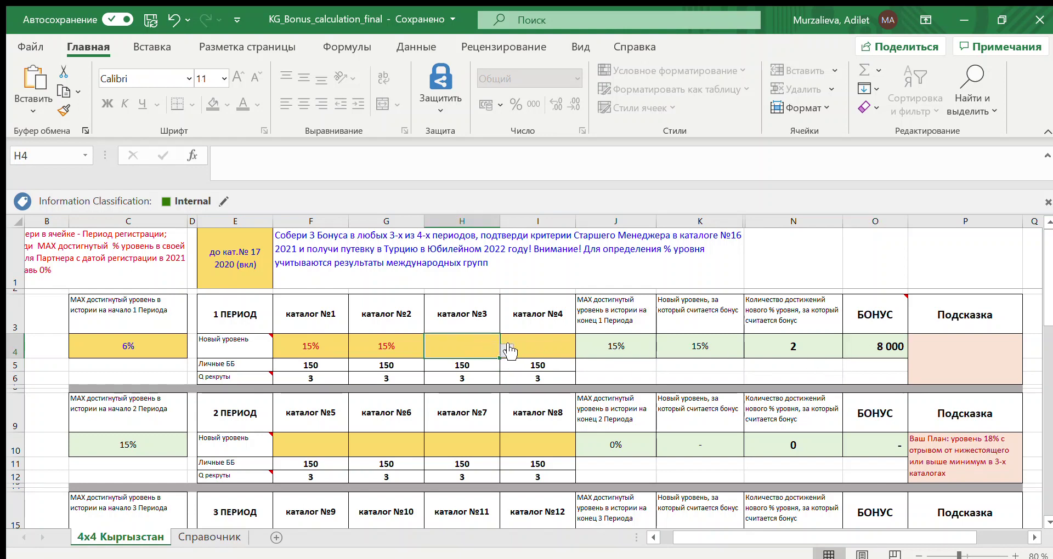
pyautogui.click(507, 351)
pyautogui.click(467, 385)
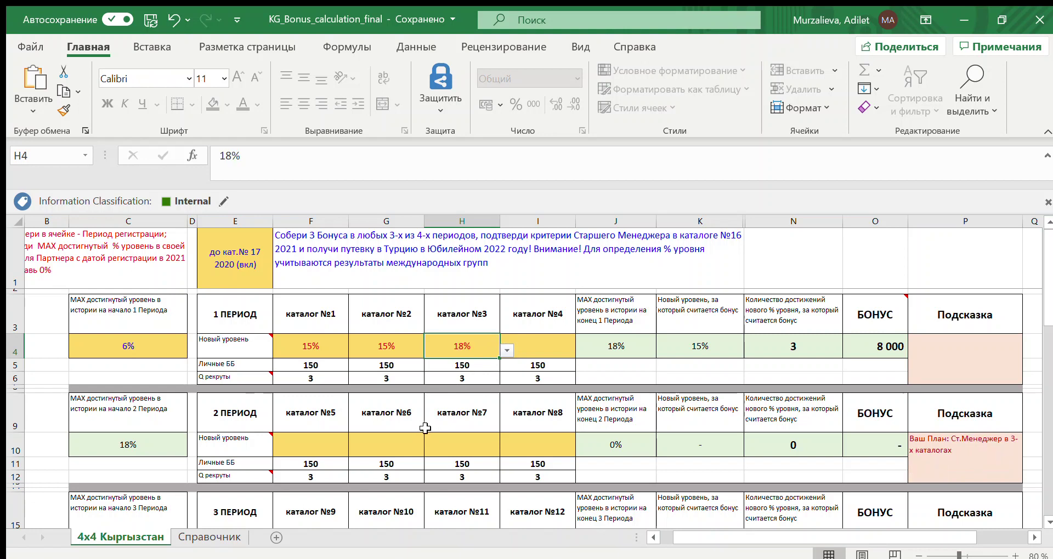
pyautogui.click(549, 342)
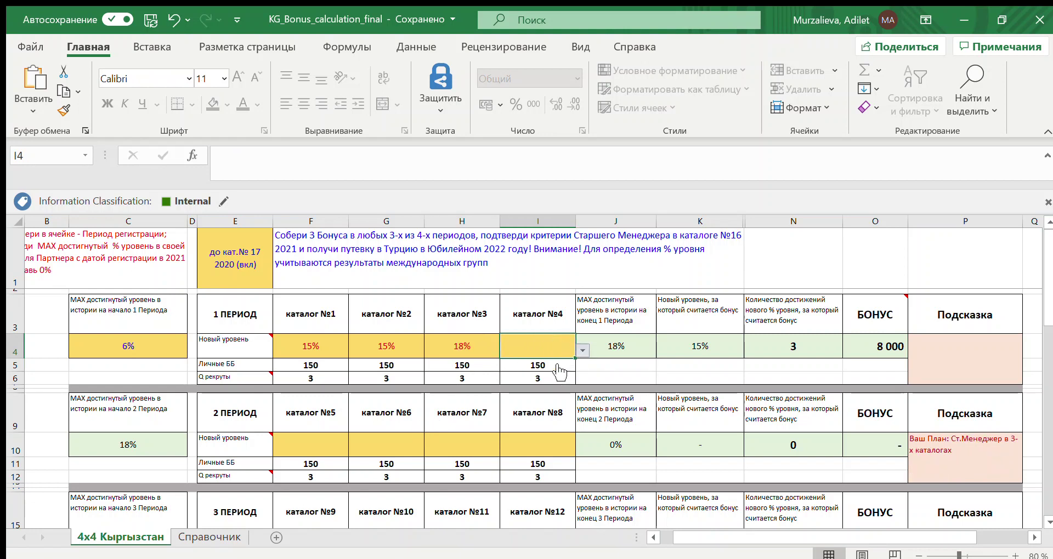
pyautogui.write('18%')
pyautogui.hotkey('ctrl', 'Return')
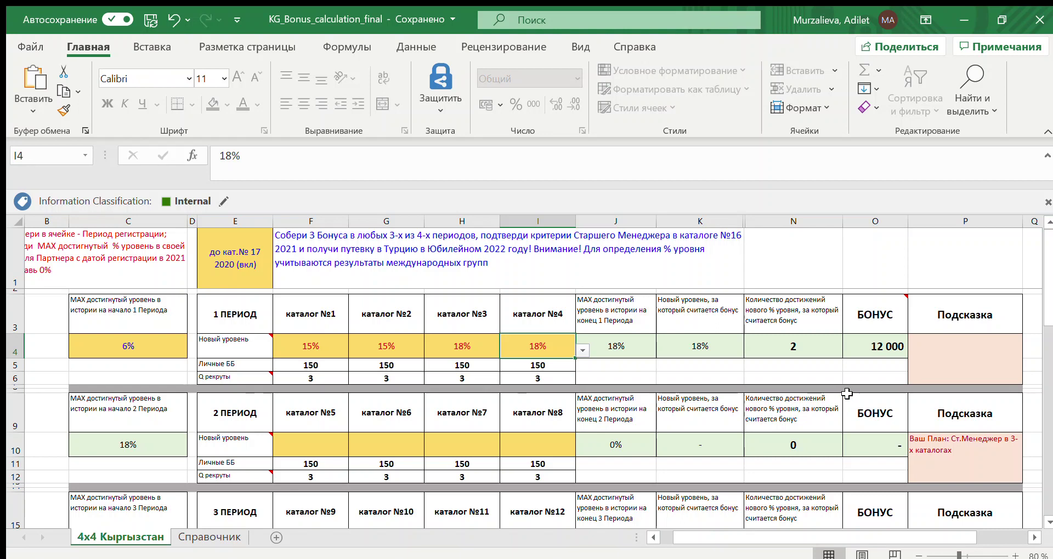
pyautogui.click(893, 344)
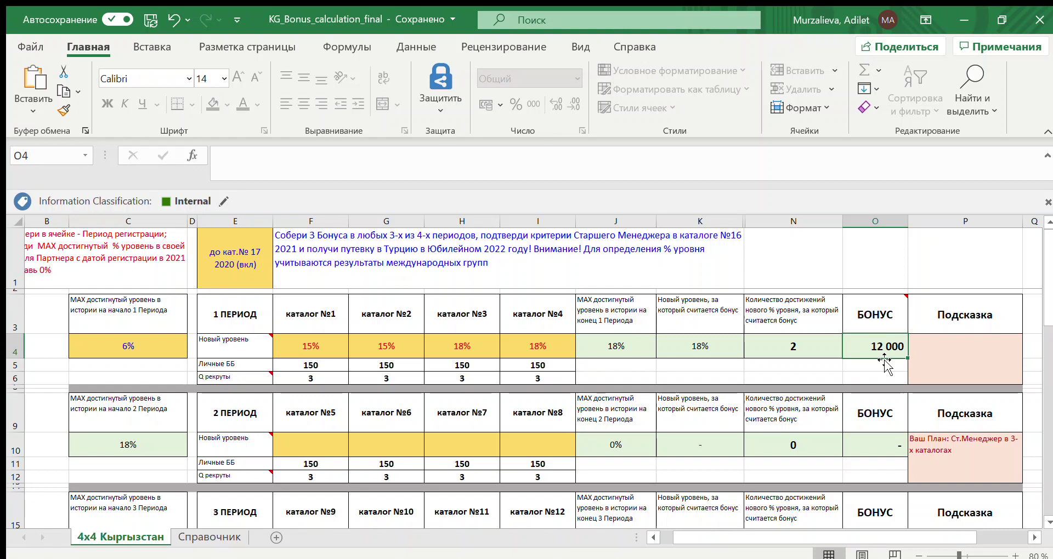
pyautogui.click(949, 353)
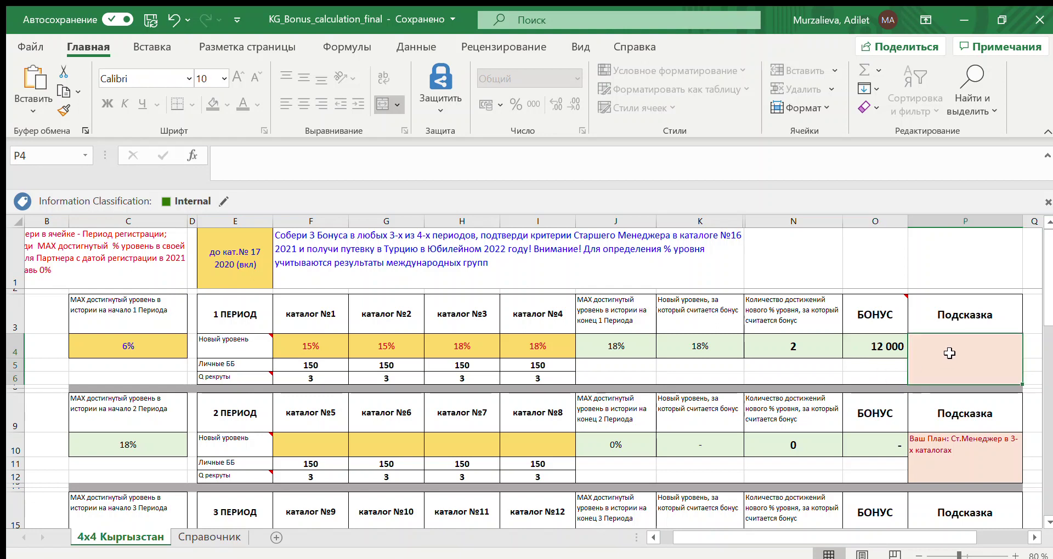
# Set the new level of period 2 to Ст.Менеджер for каталог №6, каталог №7 and каталог №8.
pyautogui.scroll(-1, 373, 443)
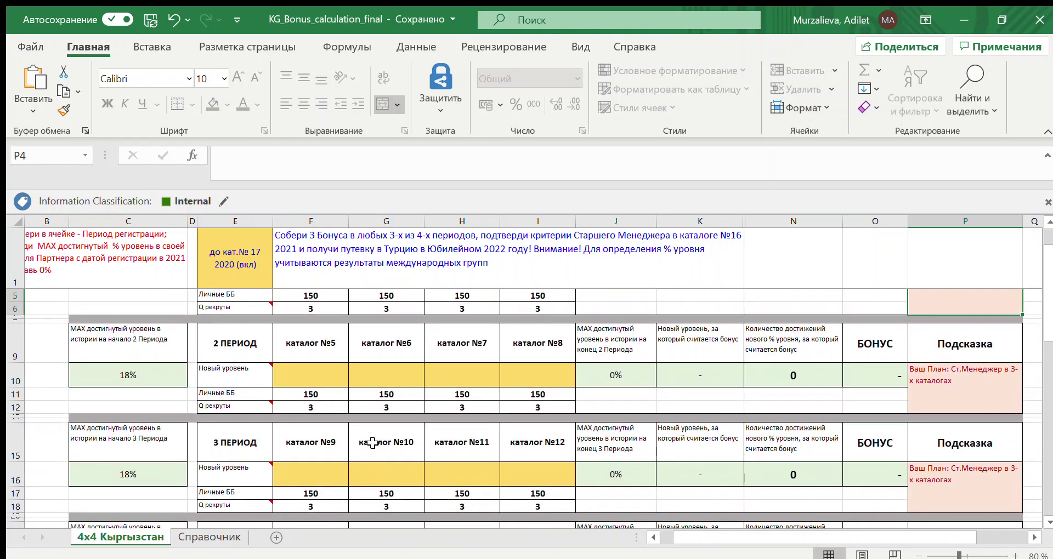
pyautogui.scroll(1, 372, 443)
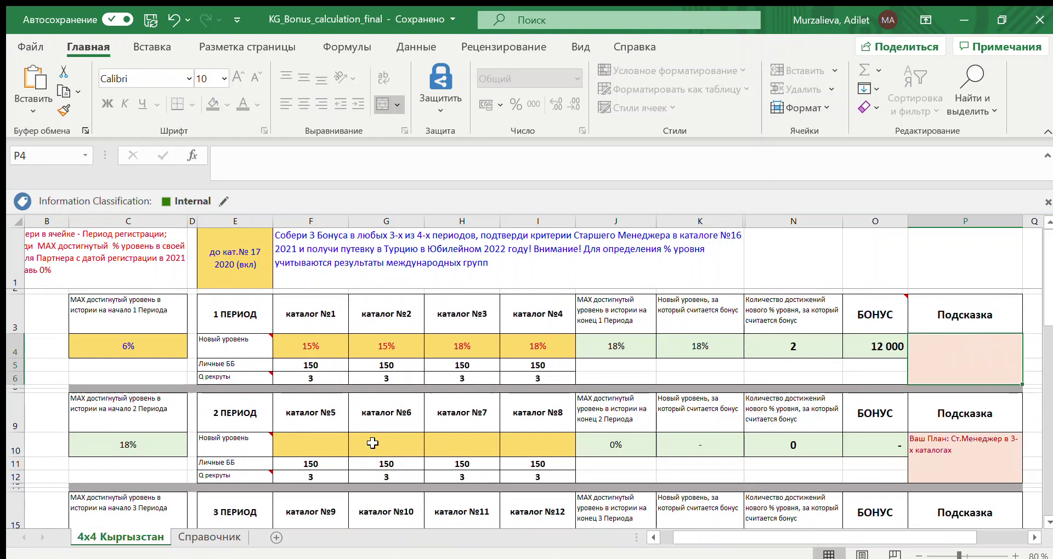
pyautogui.click(164, 449)
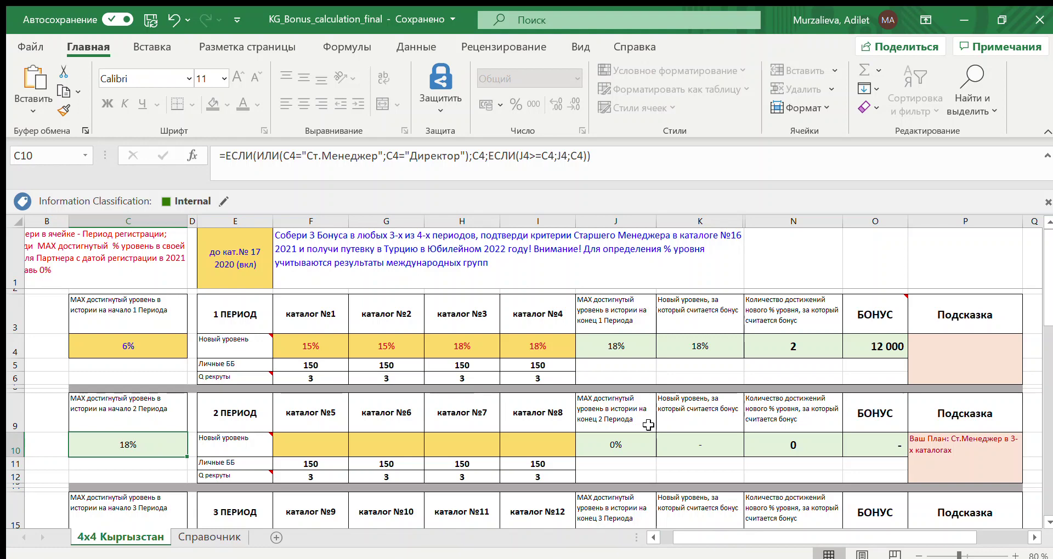
pyautogui.click(1001, 476)
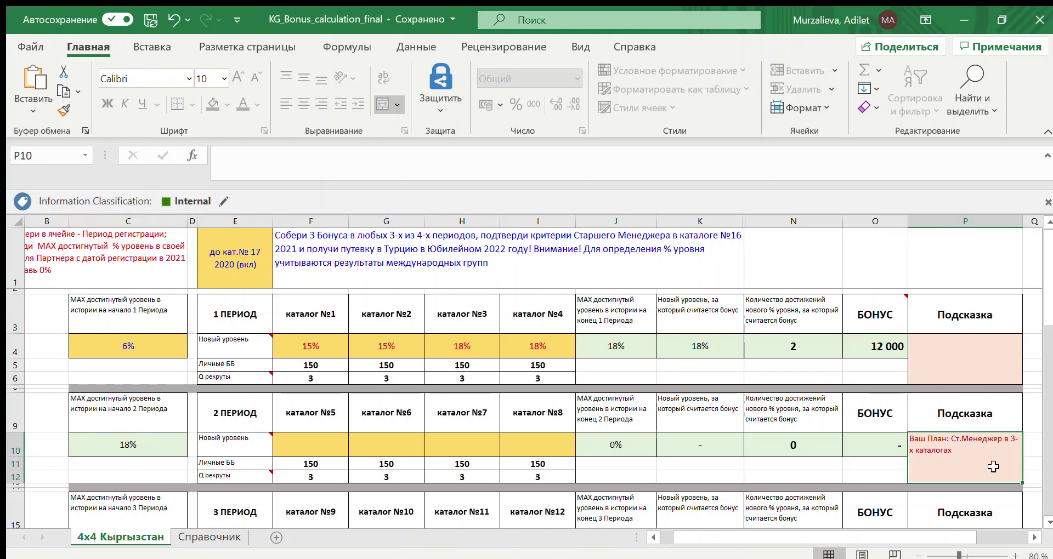
pyautogui.scroll(-1, 994, 467)
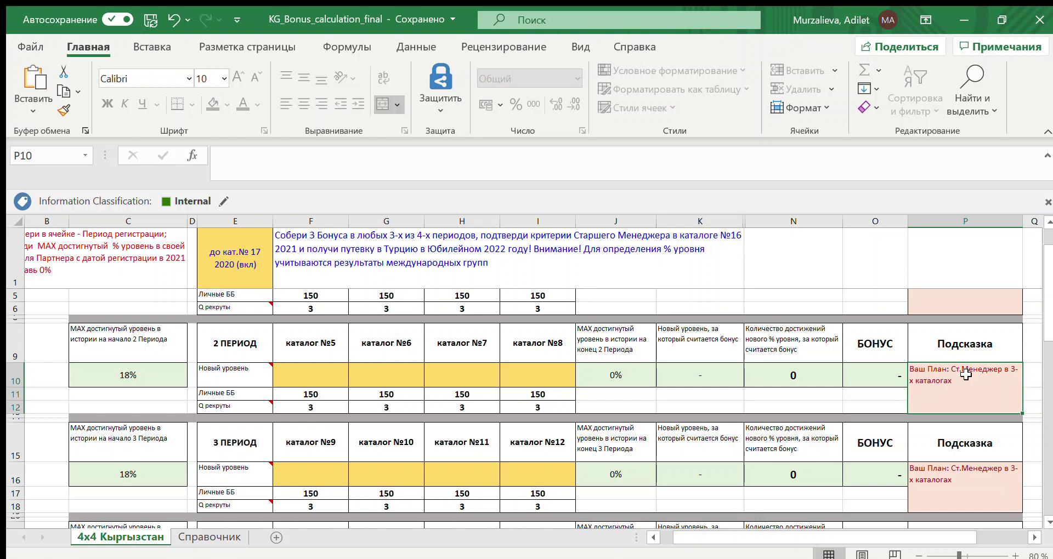
pyautogui.click(393, 369)
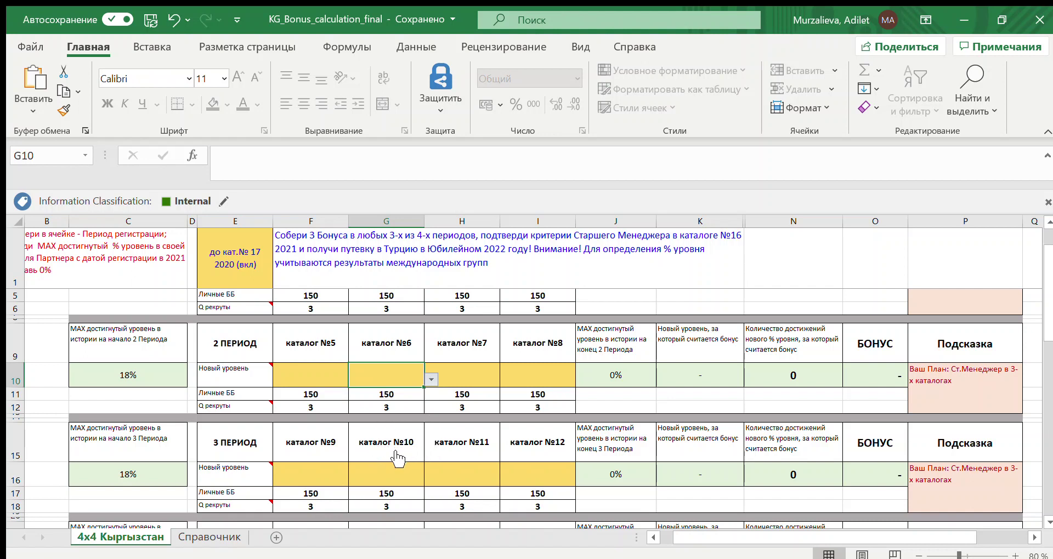
pyautogui.write('Ст.Менеджер')
pyautogui.click(458, 381)
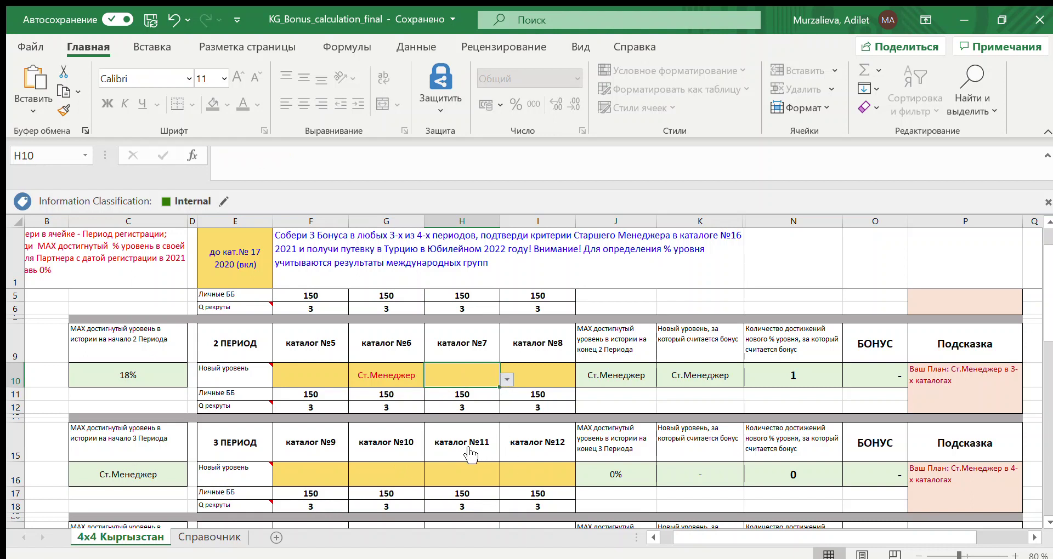
pyautogui.write('Ст.Менеджер')
pyautogui.click(546, 377)
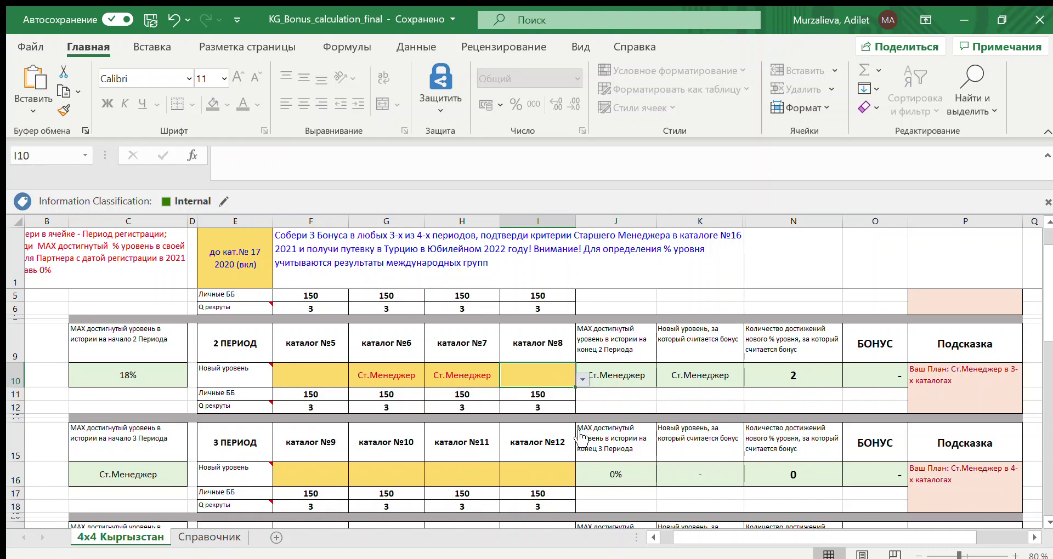
pyautogui.write('Ст.Менеджер')
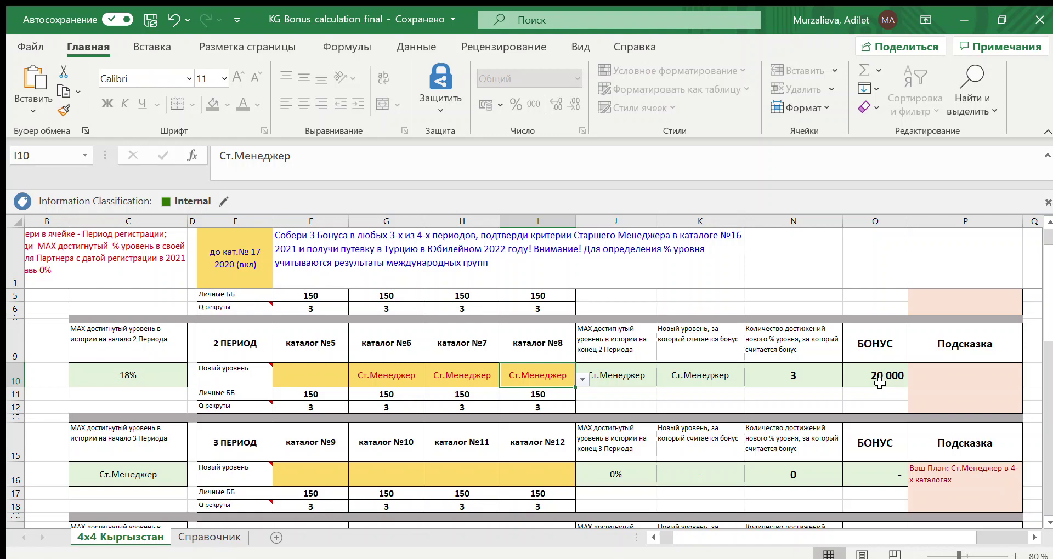
# Check the period 3 hint and set the period's new level to 18% for каталог №9 and каталог №10.
pyautogui.scroll(-1, 880, 384)
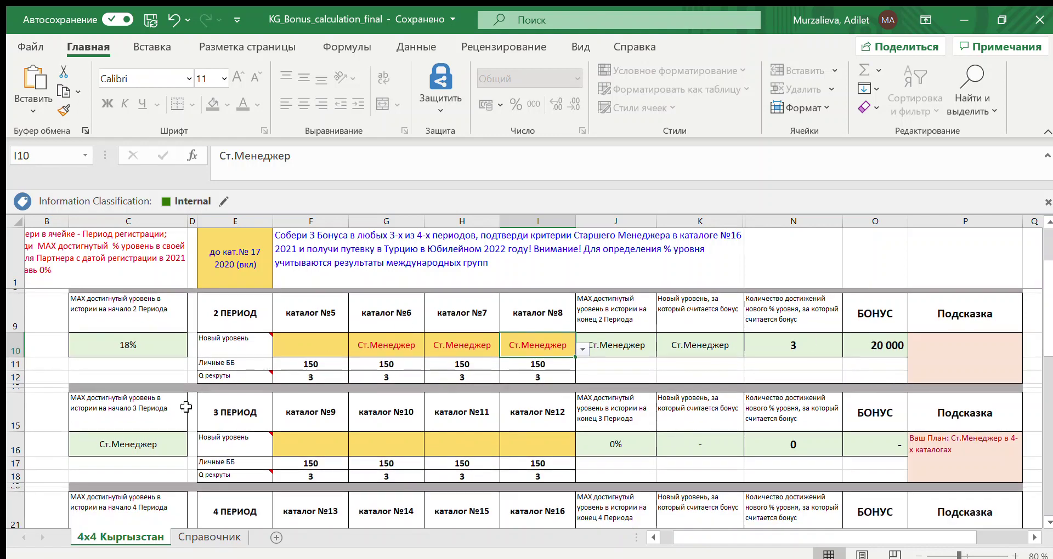
pyautogui.scroll(-1, 147, 464)
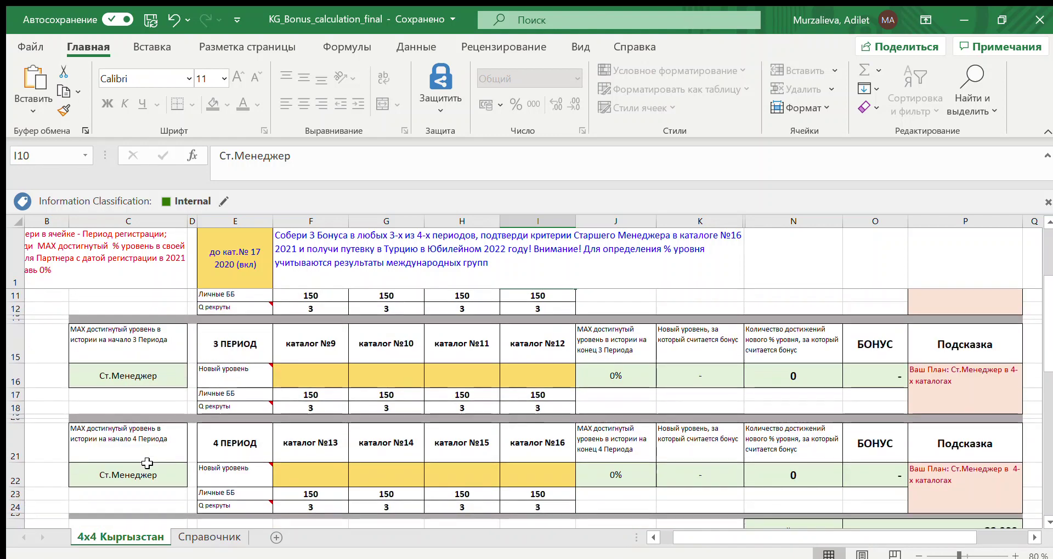
pyautogui.scroll(1, 147, 464)
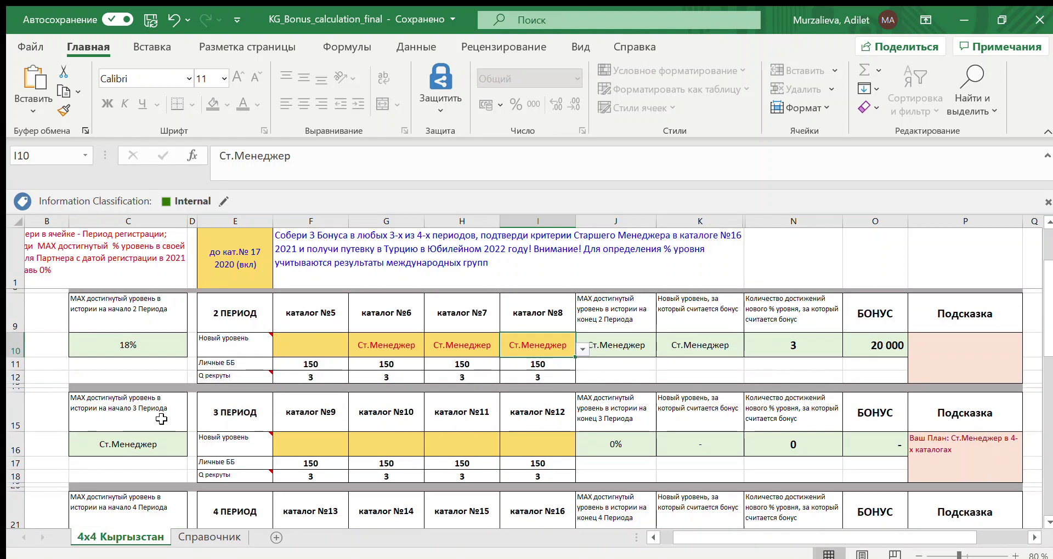
pyautogui.click(975, 455)
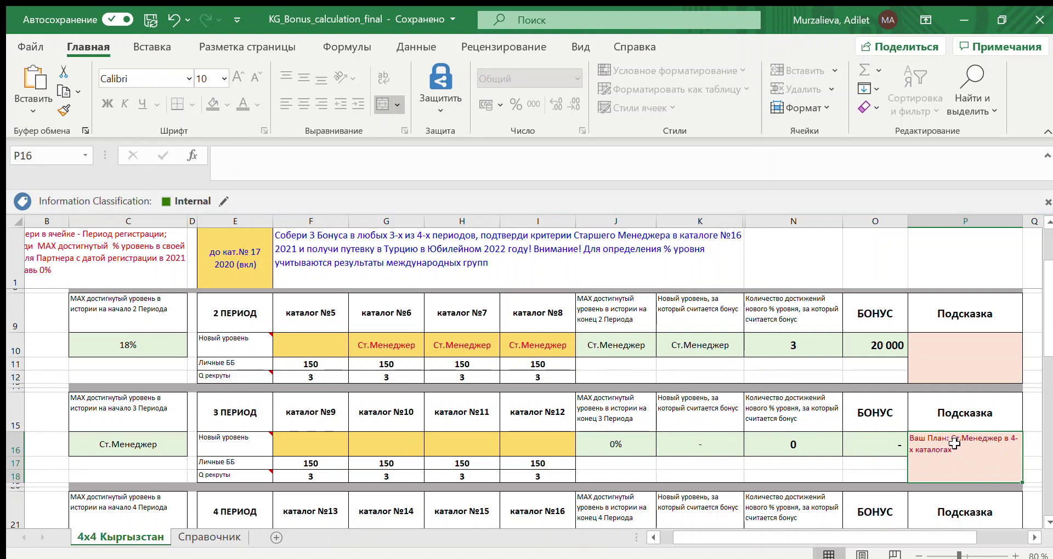
pyautogui.scroll(-1, 347, 410)
pyautogui.click(345, 384)
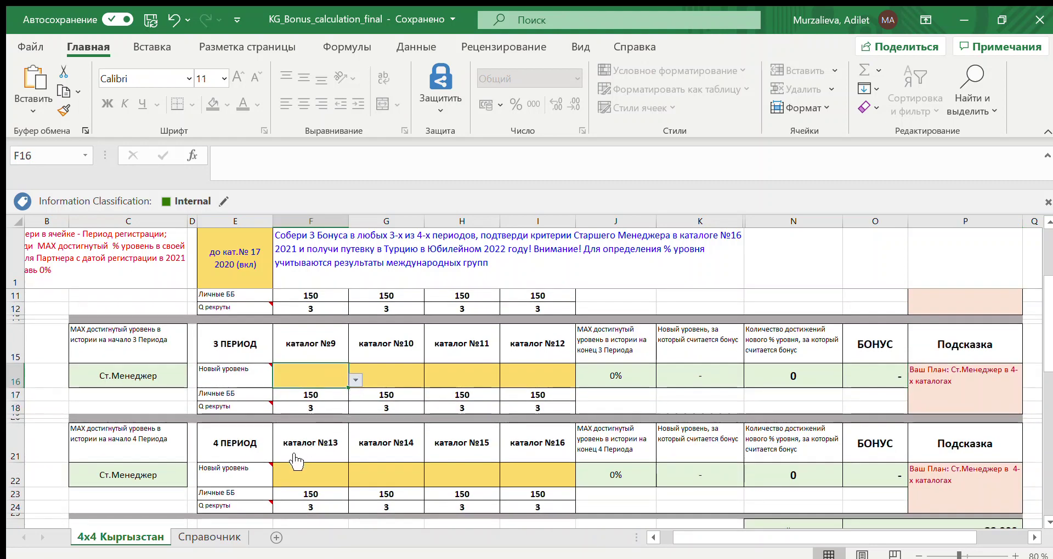
pyautogui.click(355, 380)
pyautogui.click(299, 461)
pyautogui.click(405, 383)
pyautogui.click(432, 380)
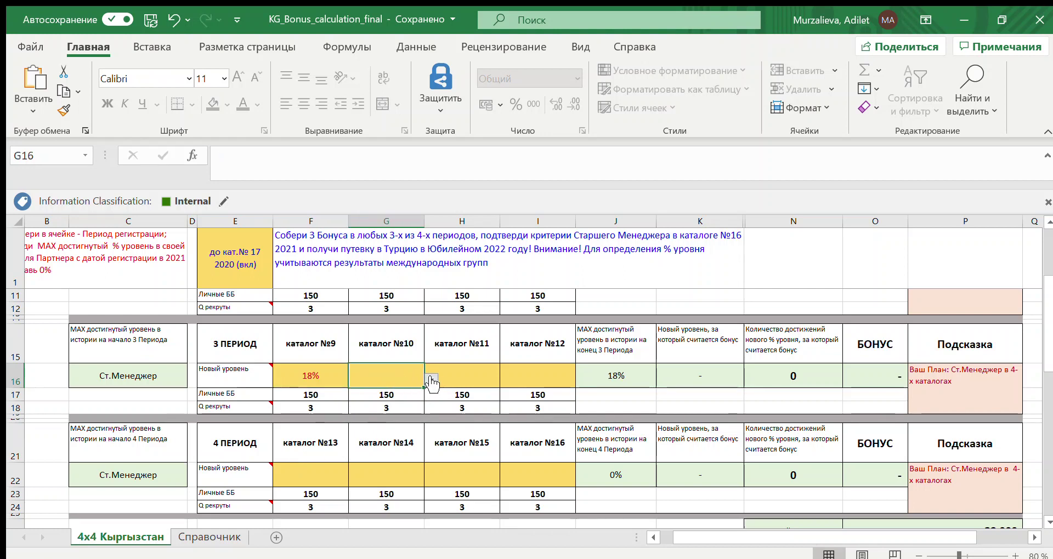
pyautogui.click(390, 461)
# Set the new level of period 3 to Ст.Менеджер for каталог №11 and каталог №12.
pyautogui.click(471, 380)
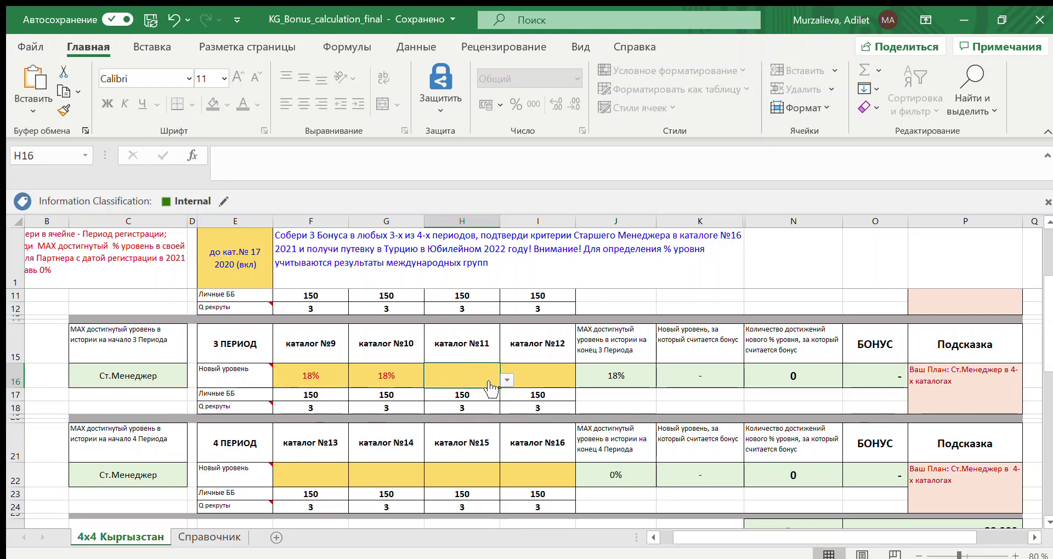
pyautogui.click(507, 380)
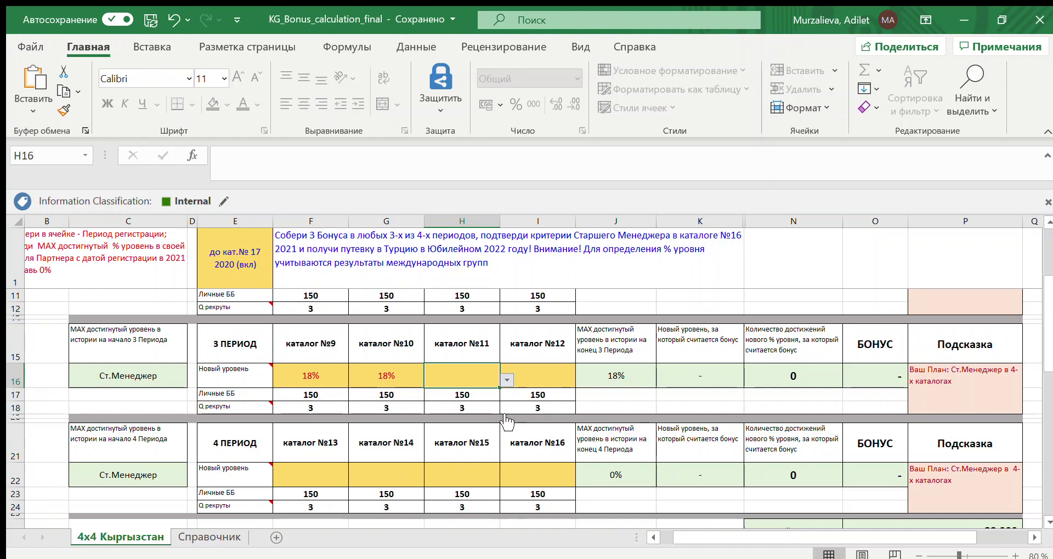
pyautogui.click(463, 458)
pyautogui.click(559, 386)
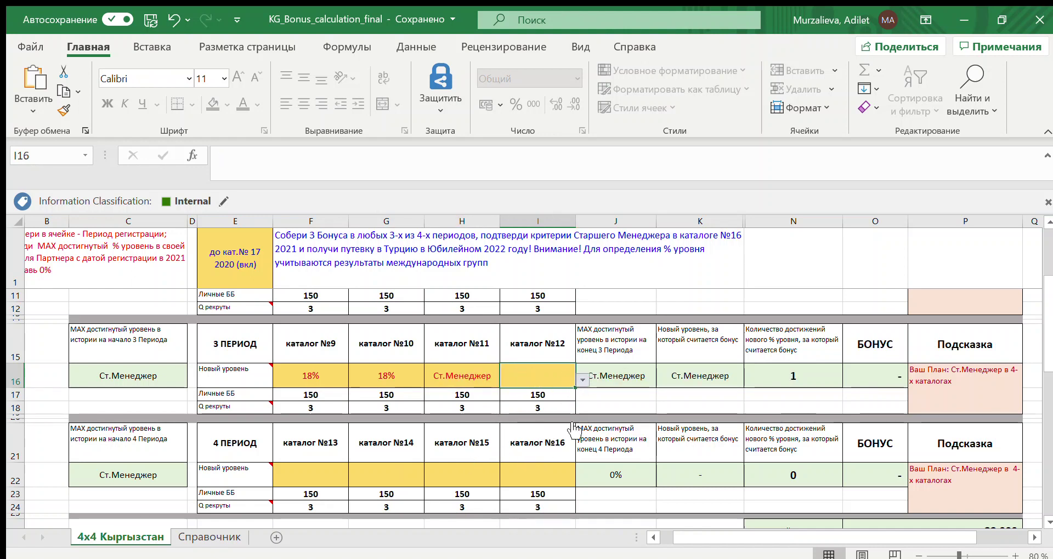
pyautogui.click(583, 379)
pyautogui.click(537, 454)
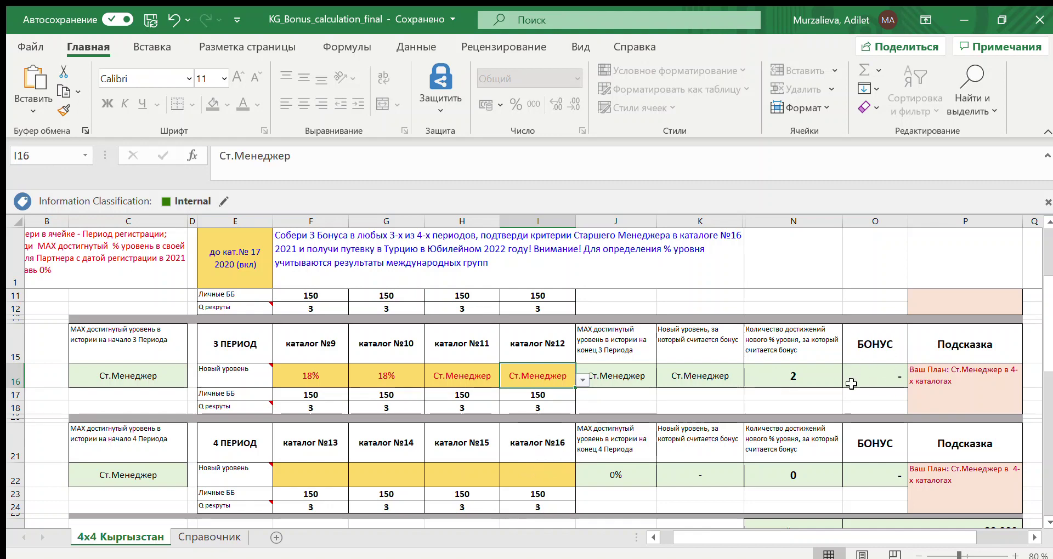
# Set the new level of period 4 to Ст.Менеджер for каталог №13, №14, №15 and №16.
pyautogui.scroll(-2, 851, 385)
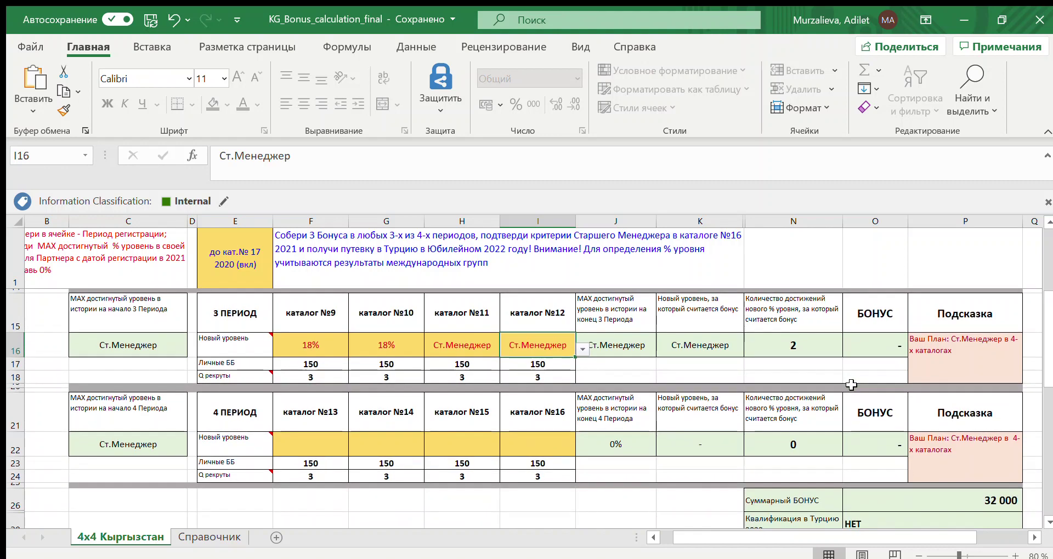
pyautogui.scroll(2, 851, 385)
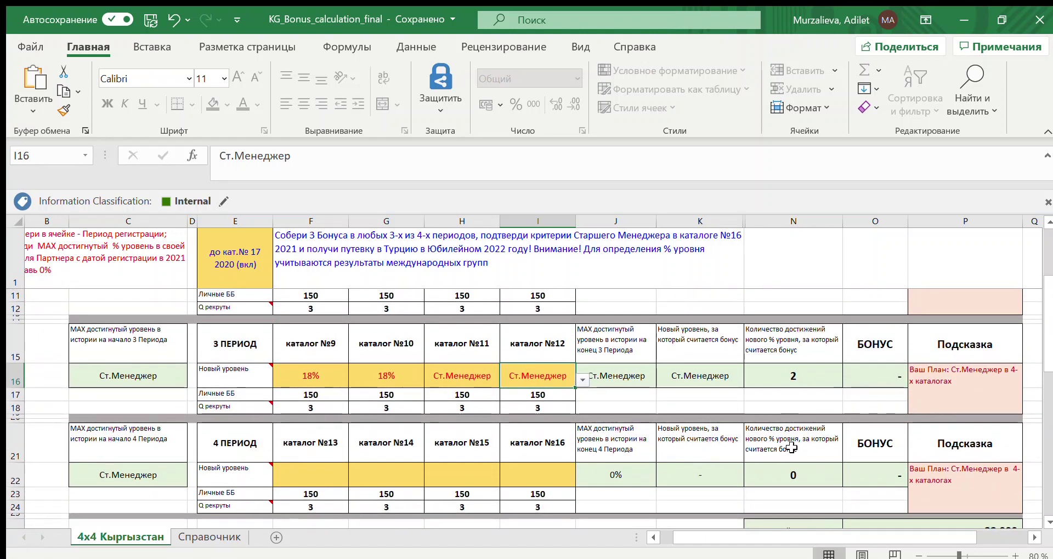
pyautogui.scroll(-1, 770, 441)
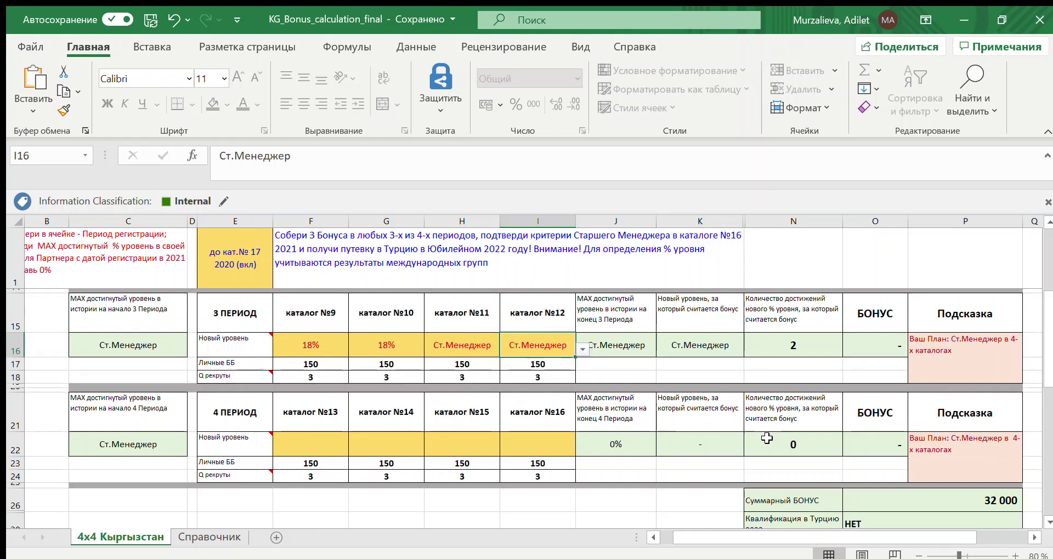
pyautogui.click(340, 446)
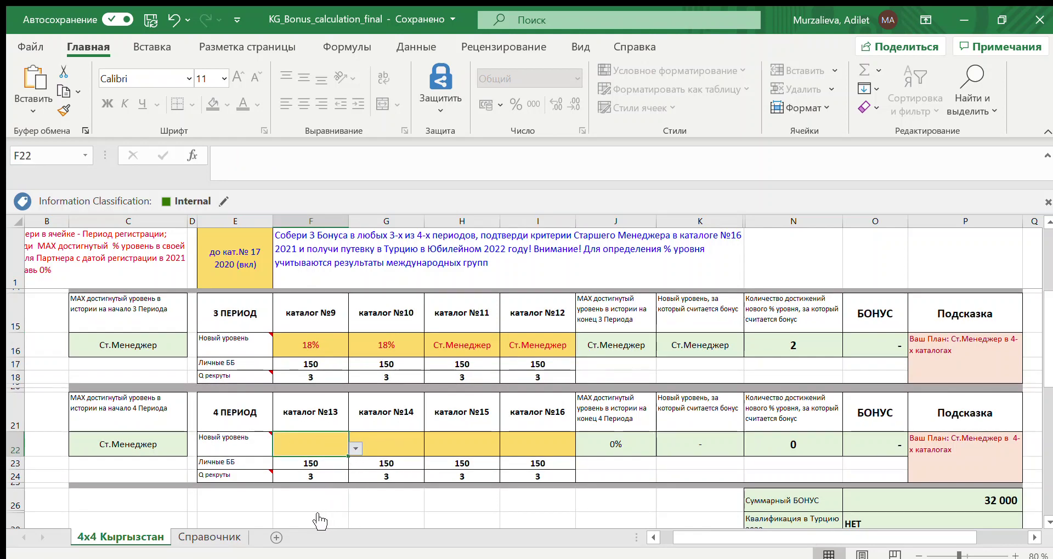
pyautogui.write('Ст.Менеджер')
pyautogui.click(393, 445)
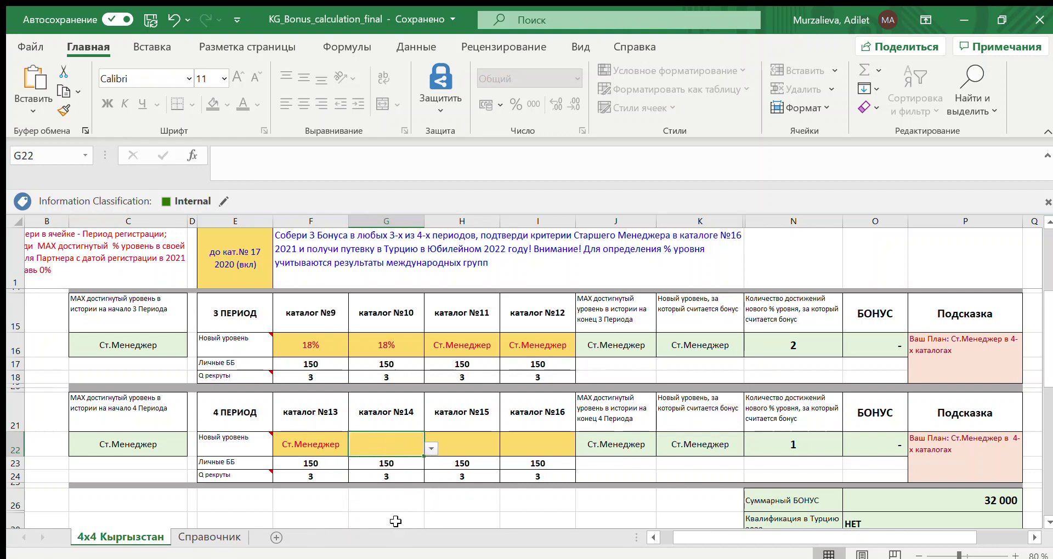
pyautogui.write('Ст.Менеджер')
pyautogui.click(457, 449)
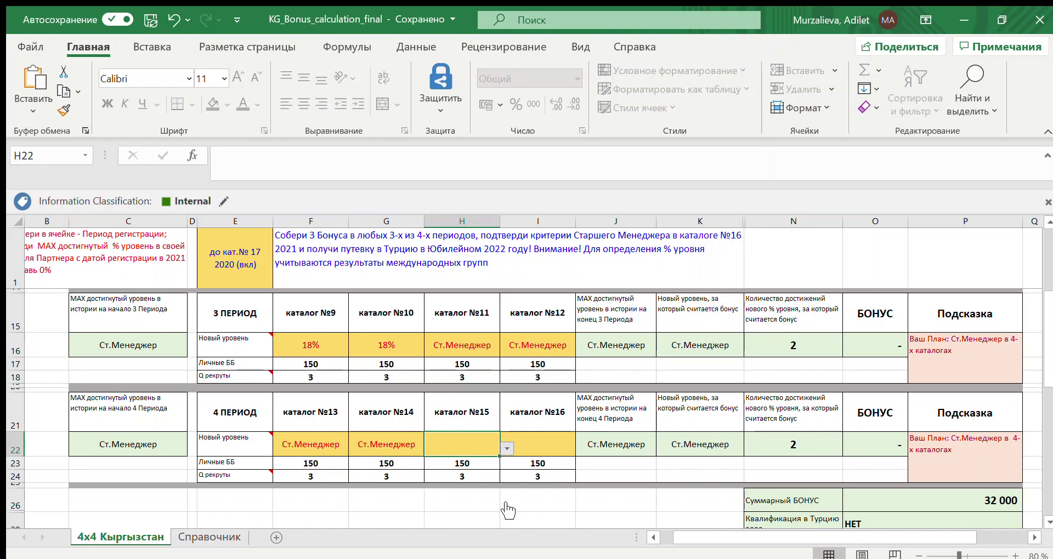
pyautogui.write('Ст.Менеджер')
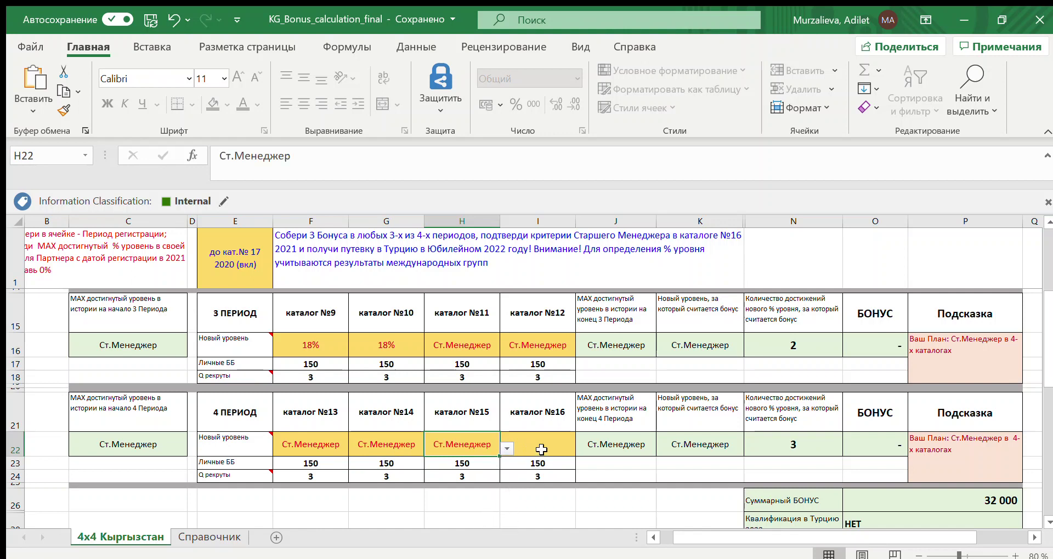
pyautogui.click(552, 450)
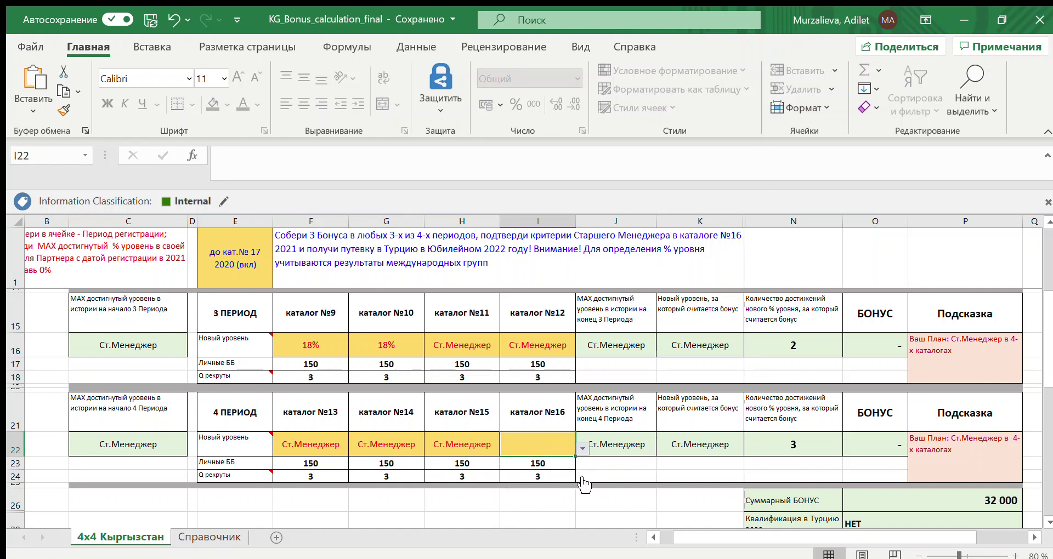
pyautogui.write('Ст.Менеджер')
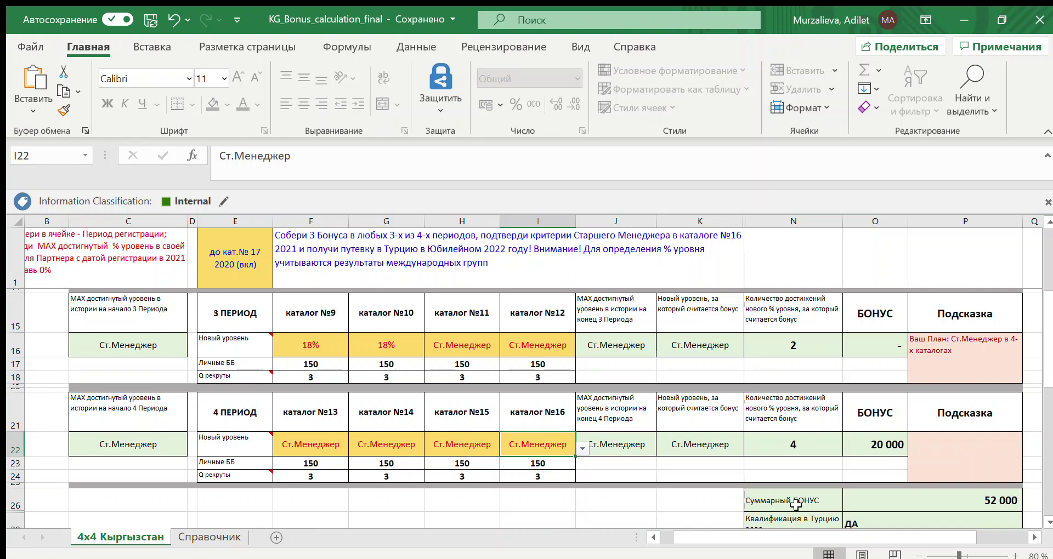
# Review the period bonuses, the total bonus (Суммарный БОНУС) and the Turkey 2022 qualification cell.
pyautogui.click(884, 447)
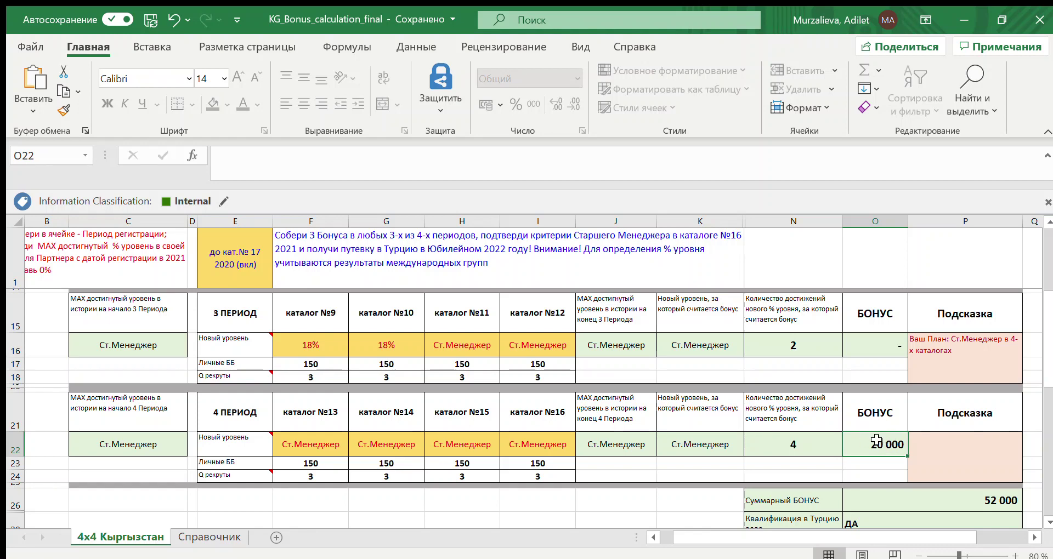
pyautogui.scroll(-1, 876, 440)
pyautogui.scroll(-1, 877, 441)
pyautogui.scroll(1, 823, 442)
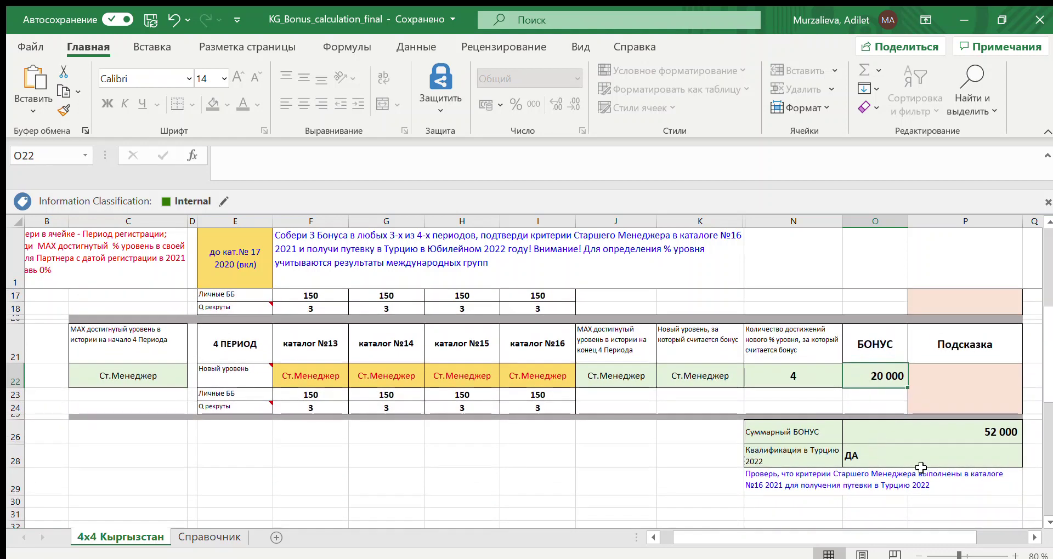
pyautogui.click(948, 439)
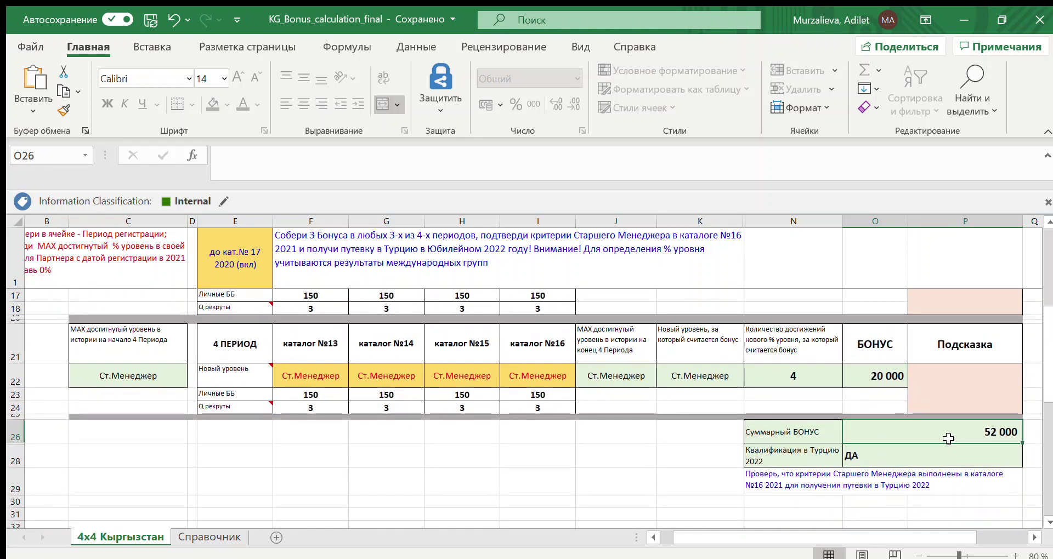
pyautogui.scroll(5, 949, 439)
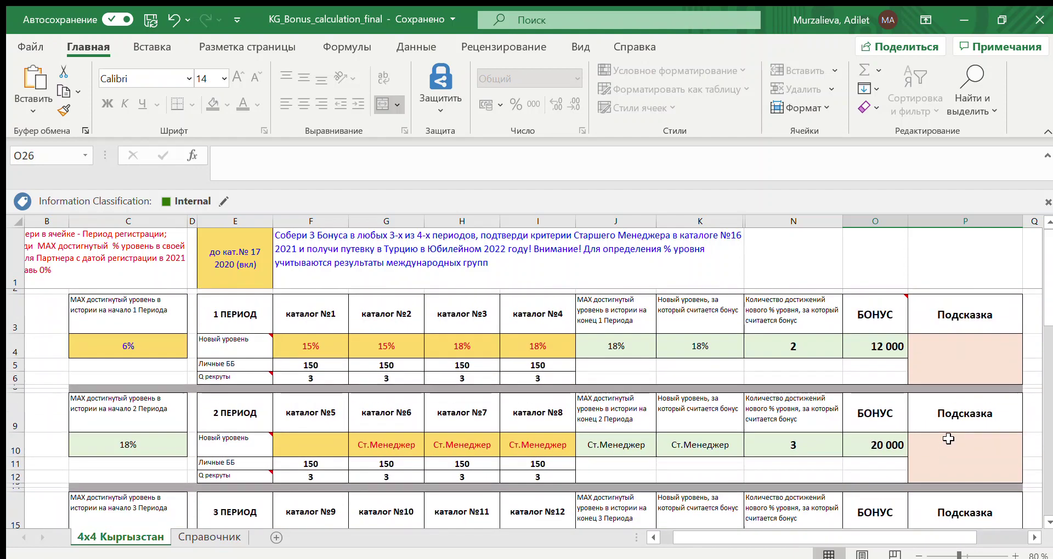
pyautogui.scroll(-1, 948, 439)
pyautogui.scroll(-4, 949, 438)
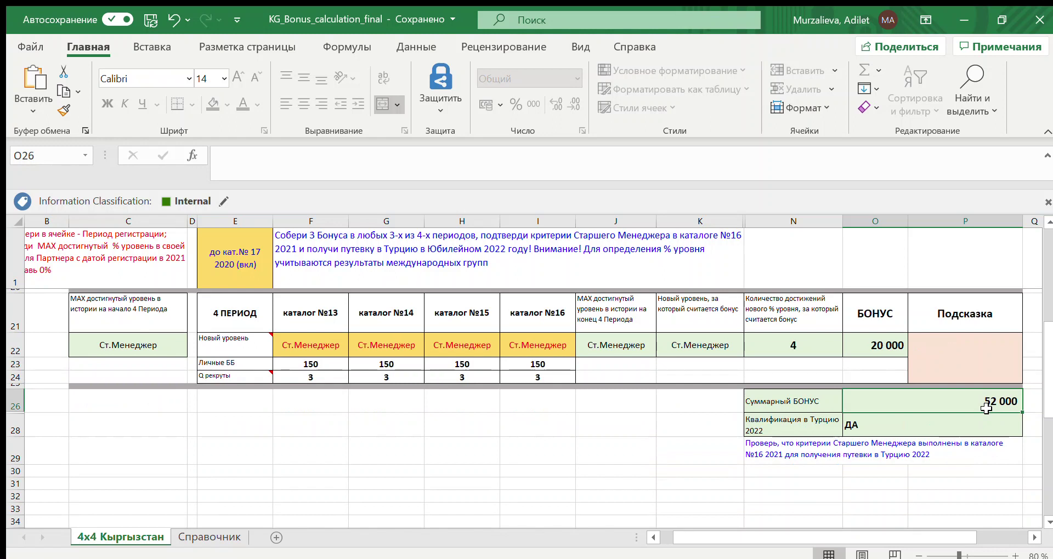
pyautogui.click(929, 429)
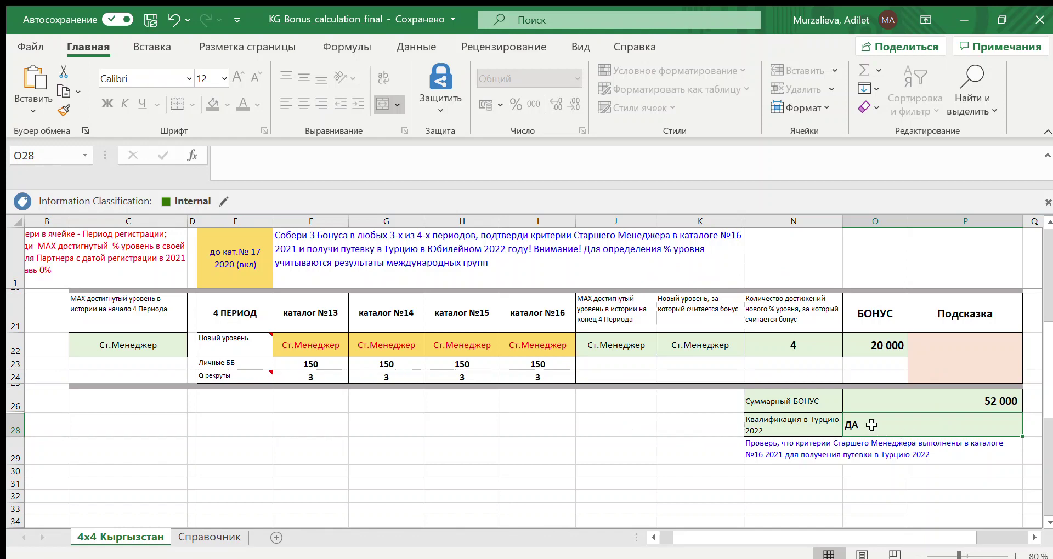
# Try a new level of 18% for каталог №16 in period 4 and check the bonus and Turkey 2022 qualification cells.
pyautogui.scroll(3, 547, 376)
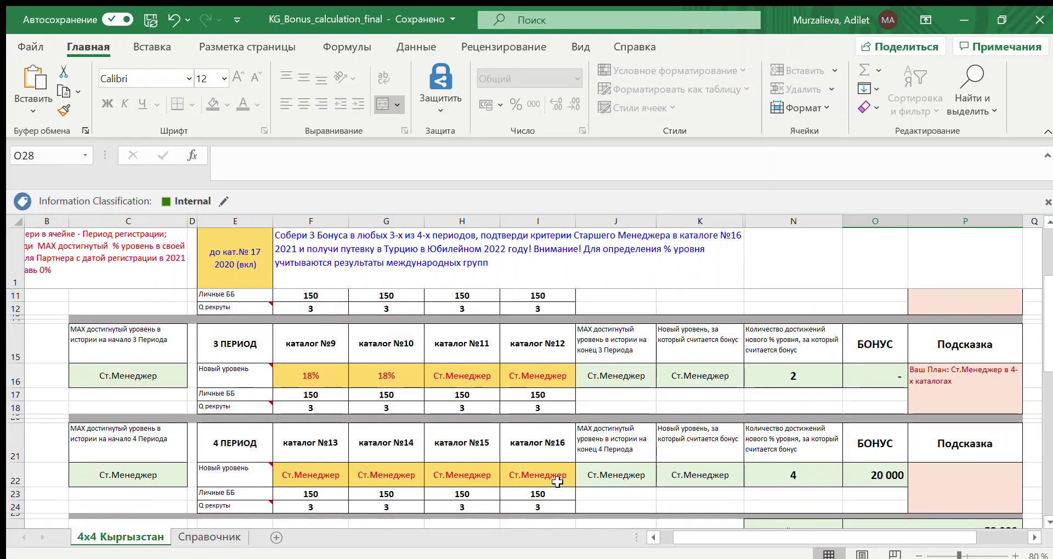
pyautogui.scroll(-1, 557, 482)
pyautogui.click(548, 447)
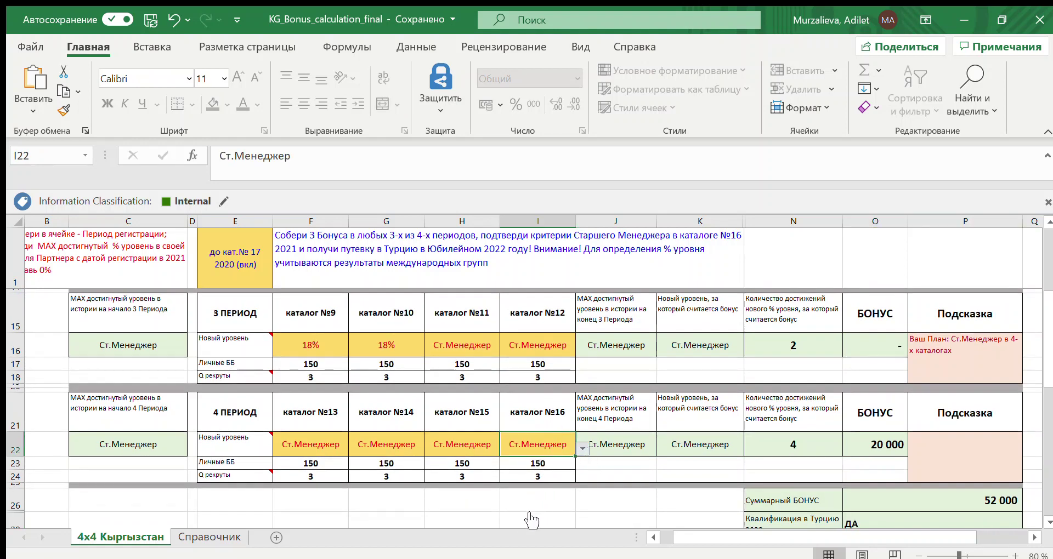
pyautogui.hotkey('ctrl', 'z')
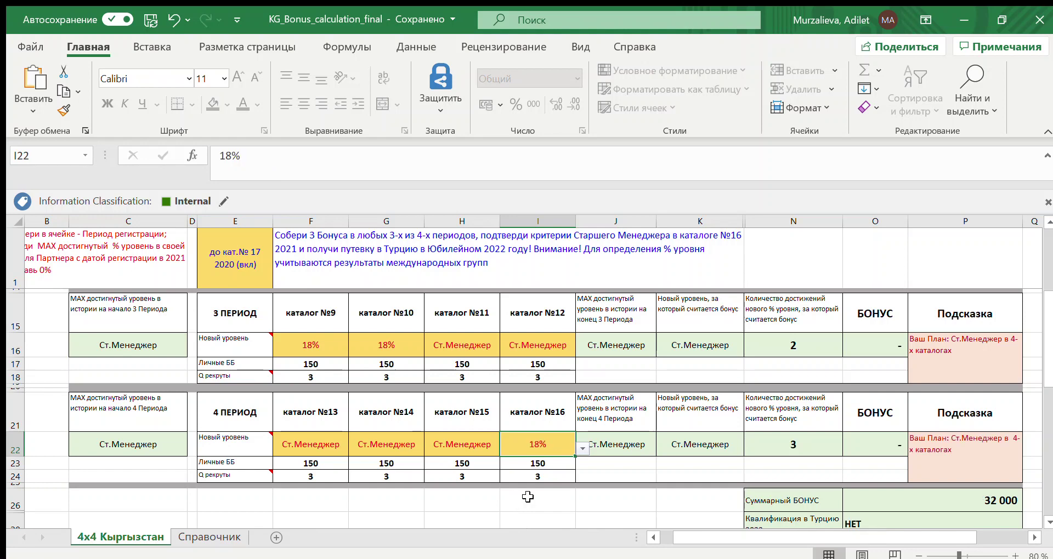
pyautogui.scroll(-1, 528, 497)
pyautogui.click(872, 376)
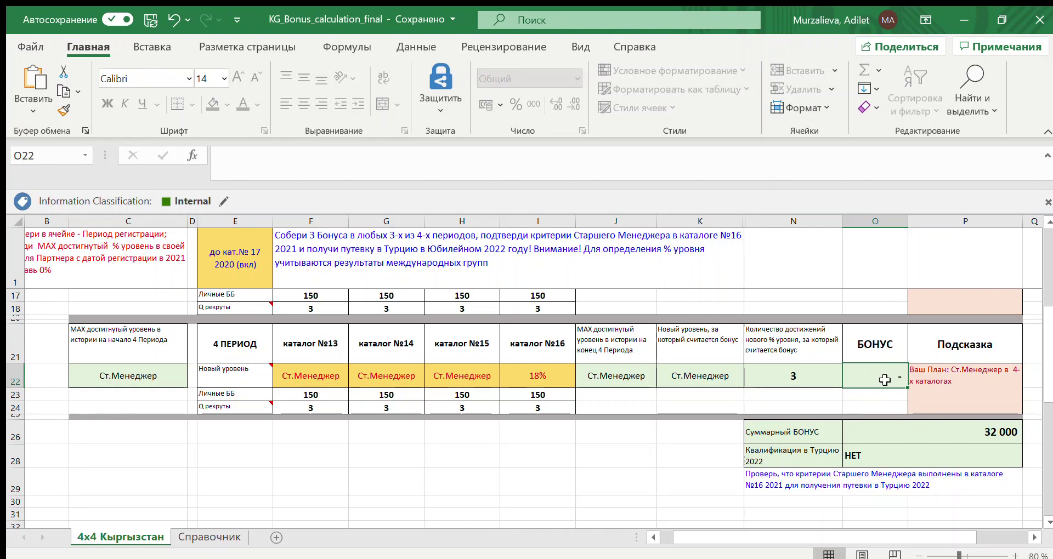
pyautogui.click(892, 461)
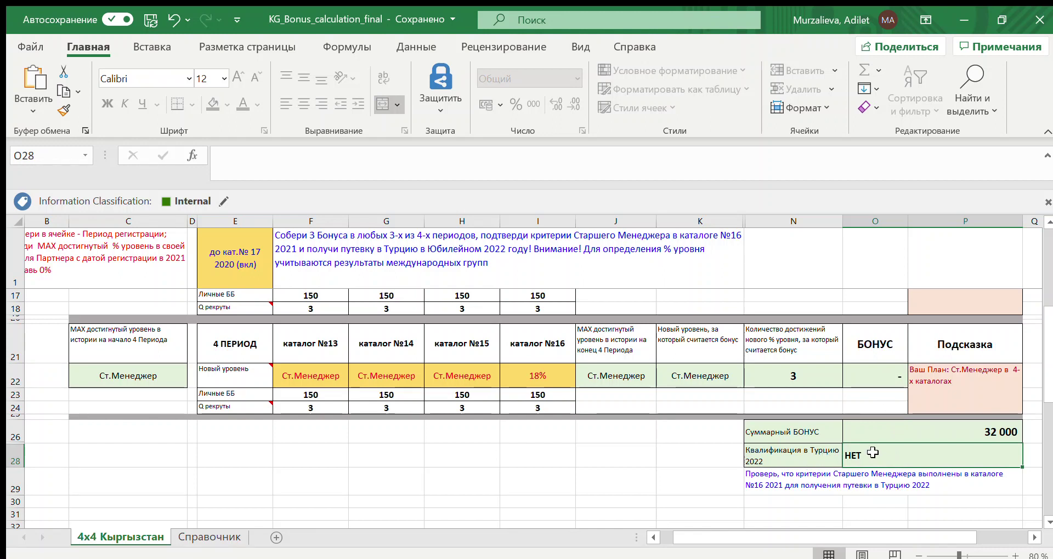
# Set the new level for каталог №16 back to Ст.Менеджер and review the levels and bonuses of all four periods.
pyautogui.click(538, 377)
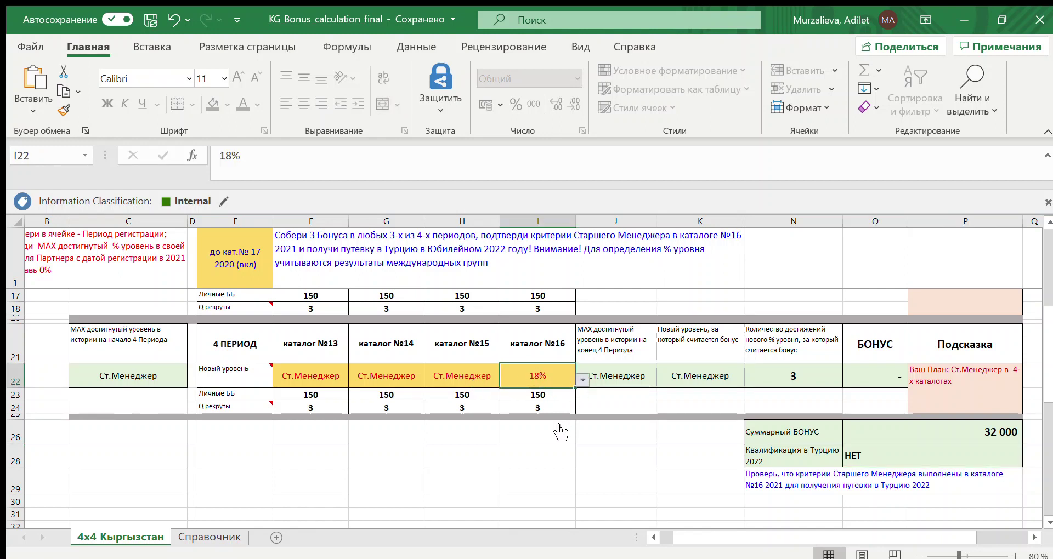
pyautogui.hotkey('ctrl', 'z')
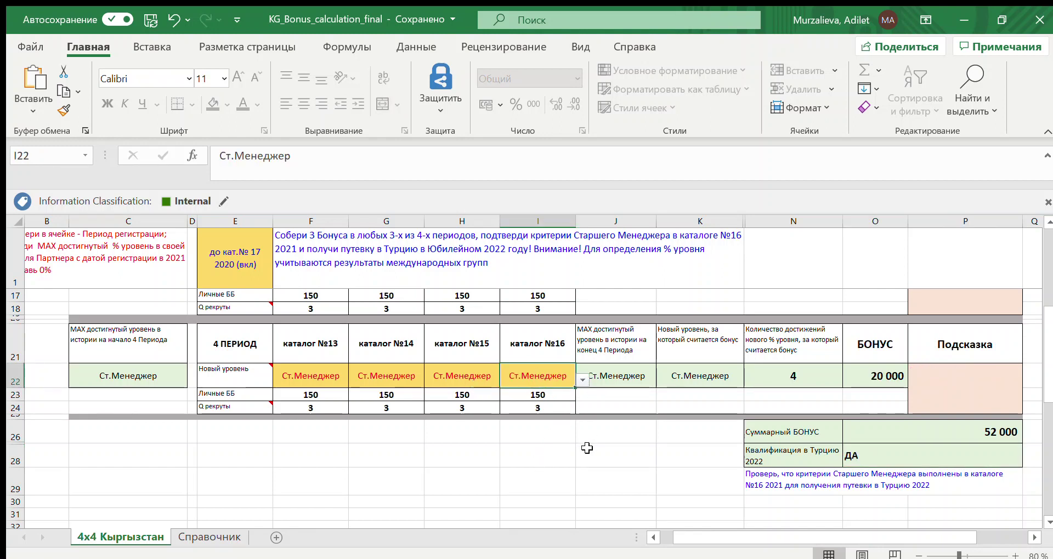
pyautogui.scroll(5, 583, 450)
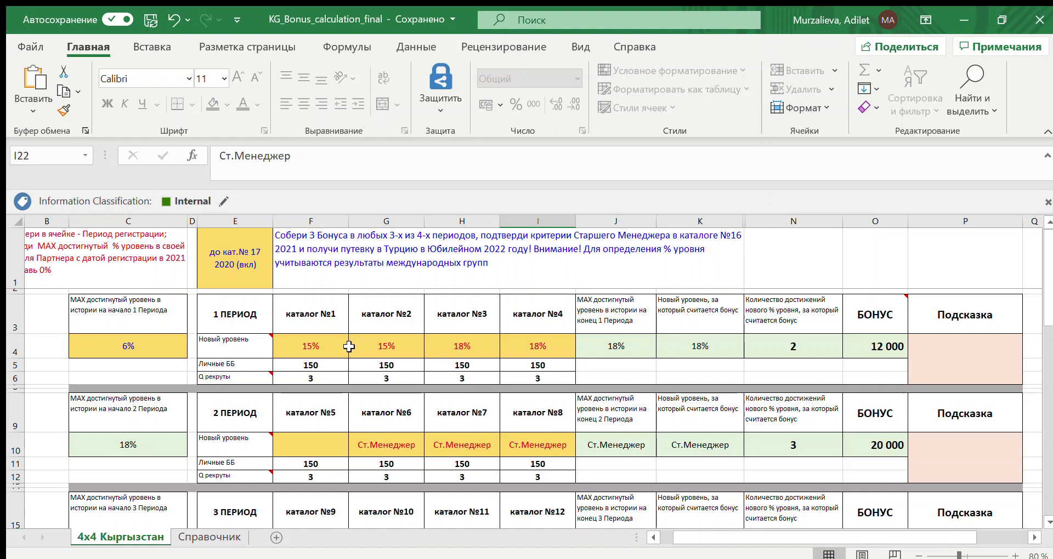
pyautogui.scroll(-6, 349, 347)
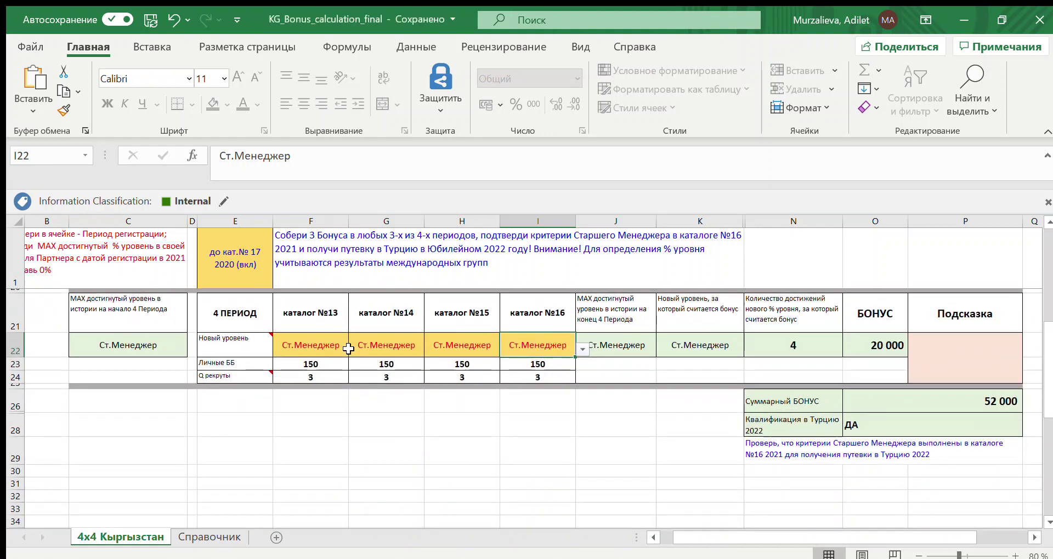
pyautogui.scroll(6, 349, 348)
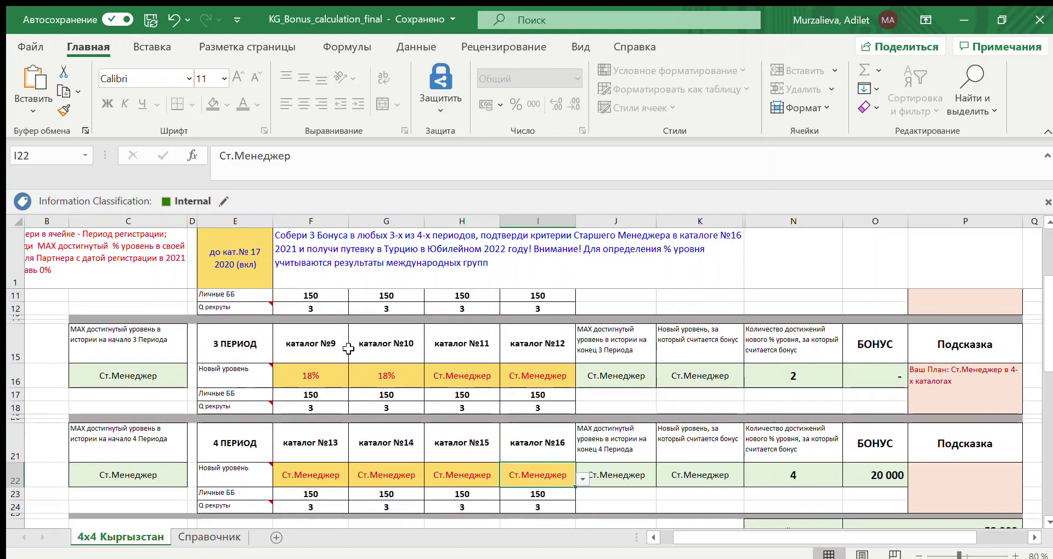
pyautogui.scroll(1, 349, 349)
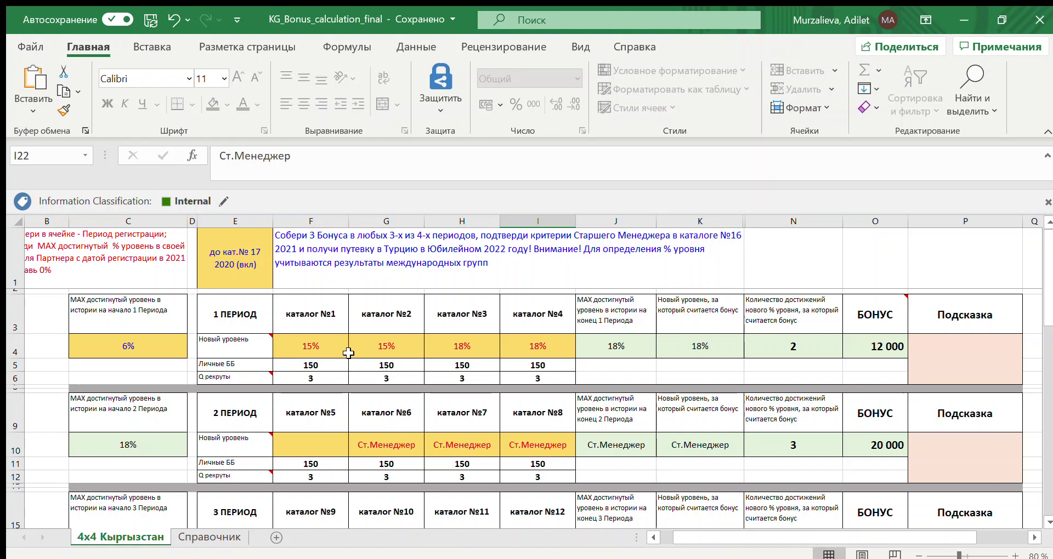
pyautogui.click(142, 261)
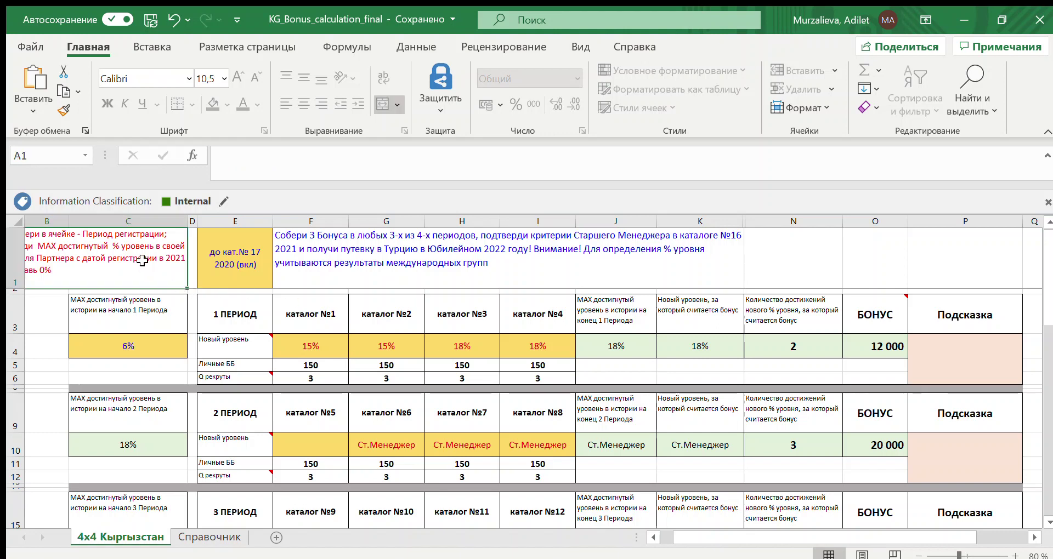